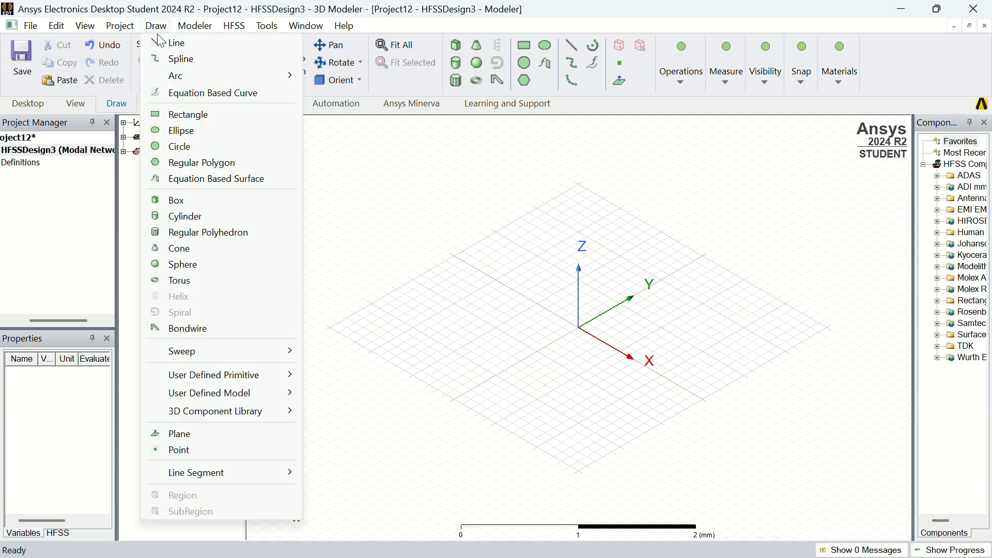
Draw a cylinder along Z centred on the origin, about 0.64 mm in radius and 1 mm high
click(212, 224)
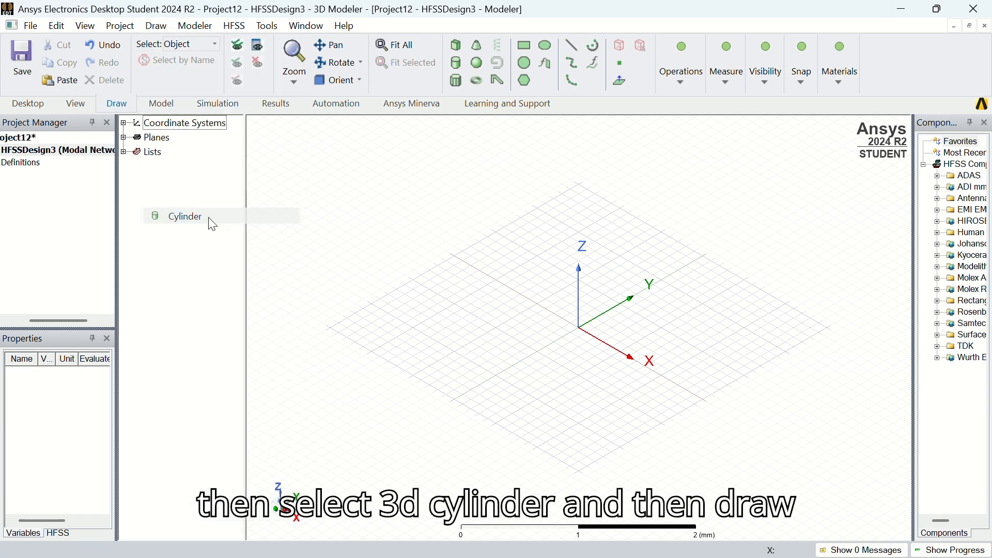
click(580, 331)
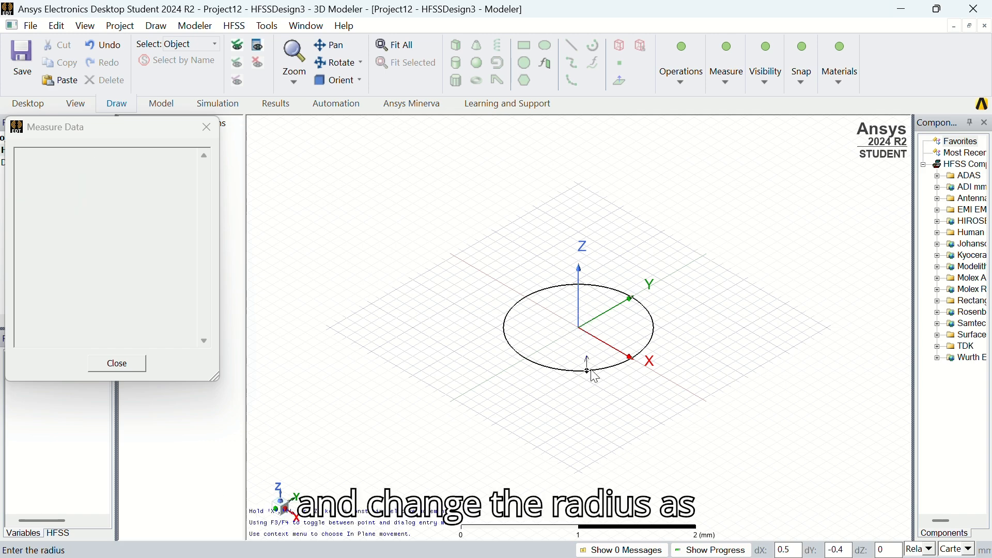
click(589, 368)
click(582, 282)
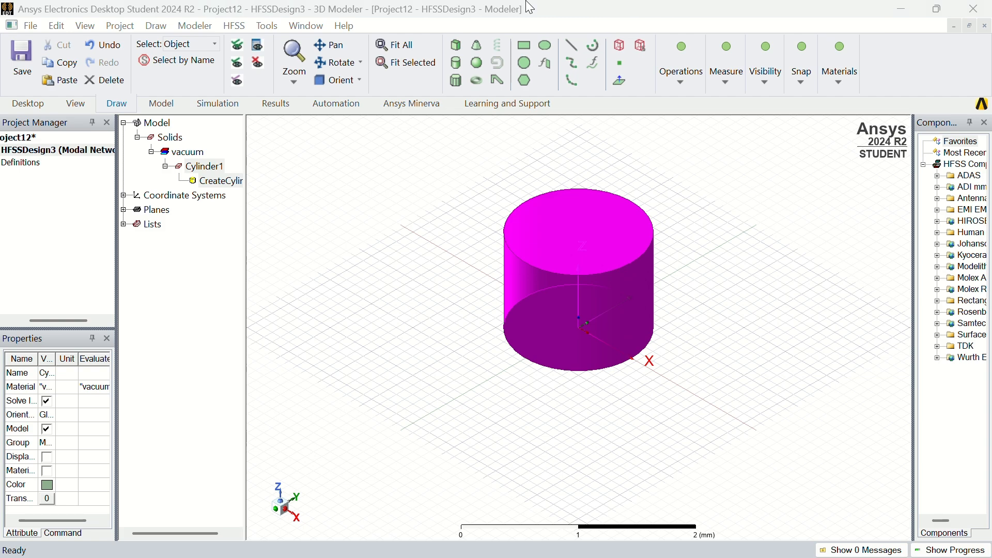
Set the cylinder's radius to 2 mm in its creation properties
double_click(229, 182)
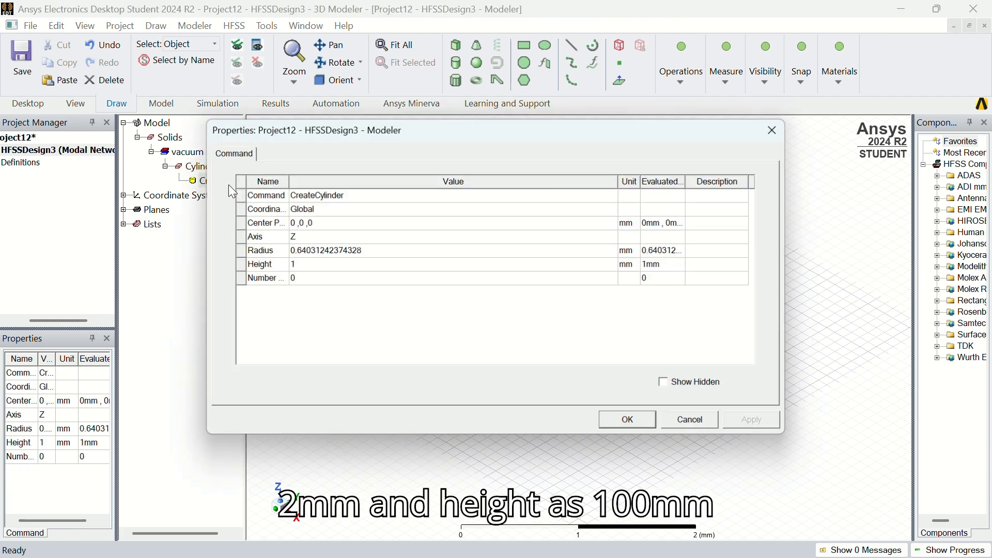
click(370, 253)
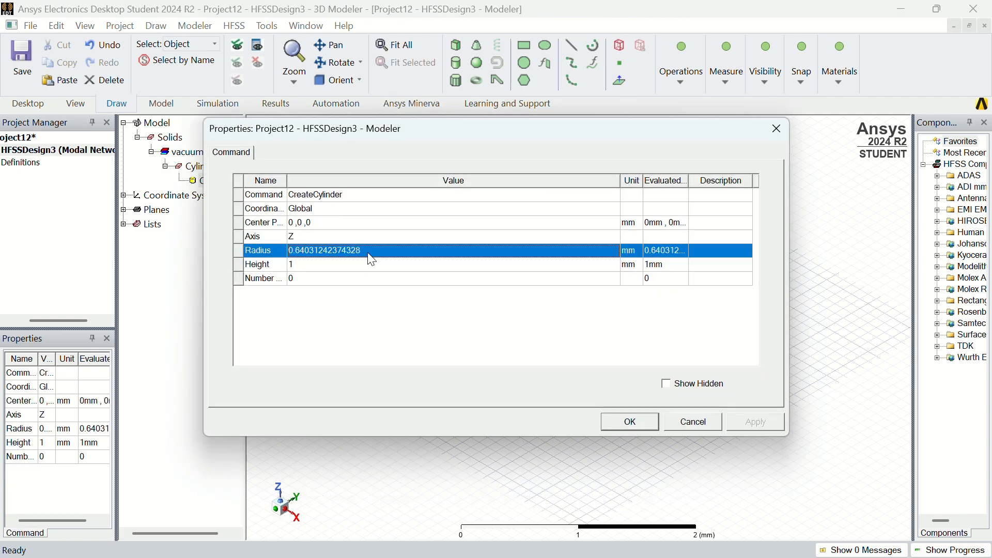
click(367, 251)
key(BackSpace)
text(2)
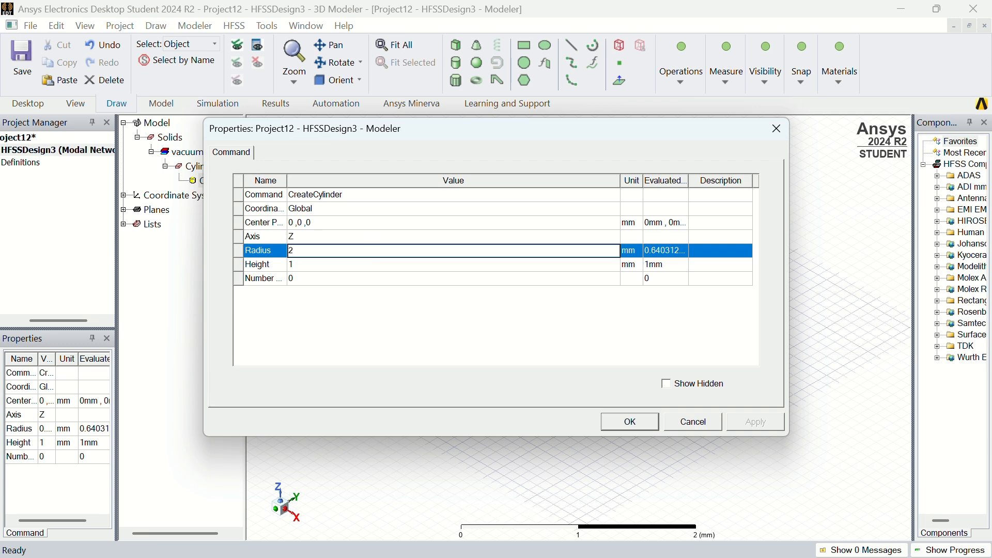
Set the cylinder's height to 100 mm and apply the changed dimensions
click(370, 266)
click(370, 266)
key(BackSpace)
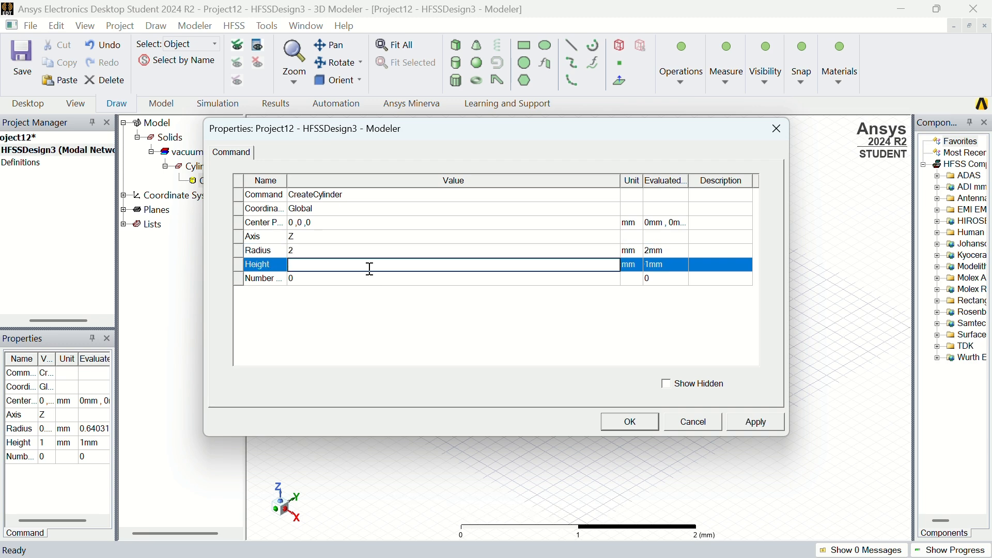
text(100)
click(370, 274)
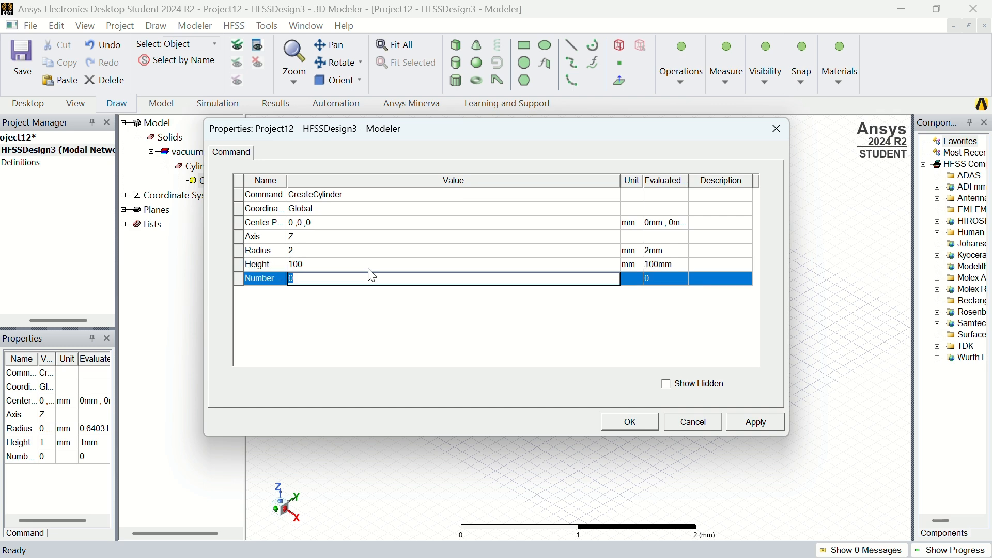
click(756, 422)
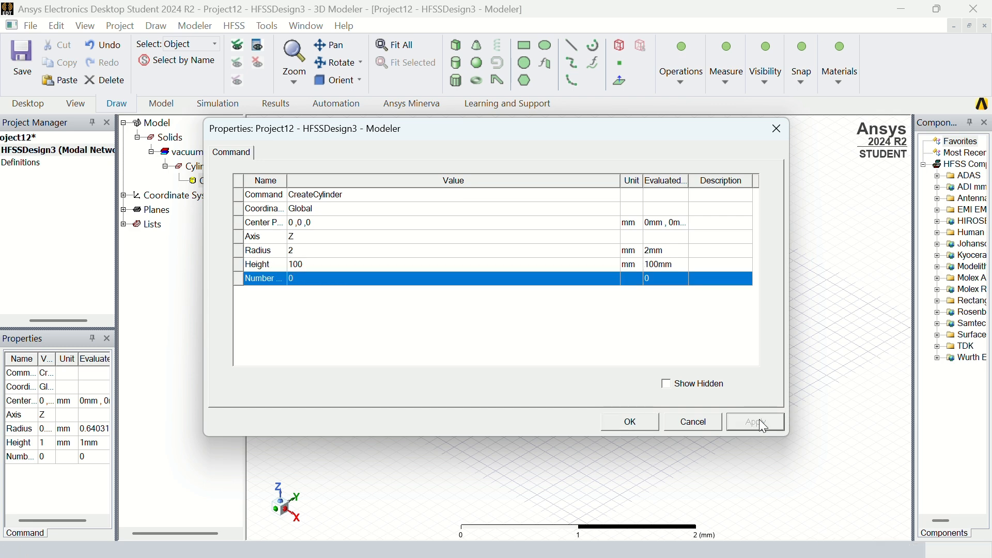
click(646, 422)
click(643, 421)
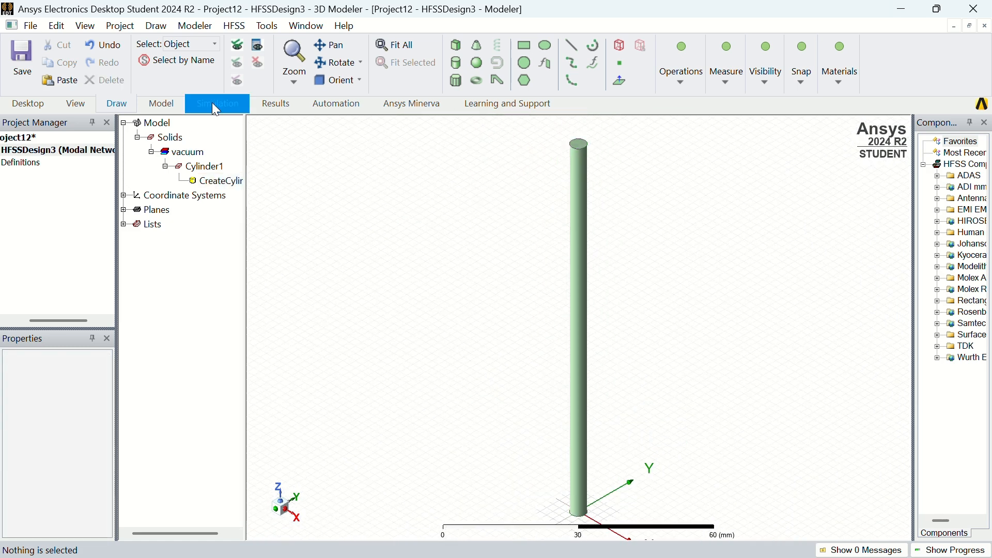
Draw a second cylinder centred on the origin around the first, about 6 mm in radius and 100 mm high
click(460, 62)
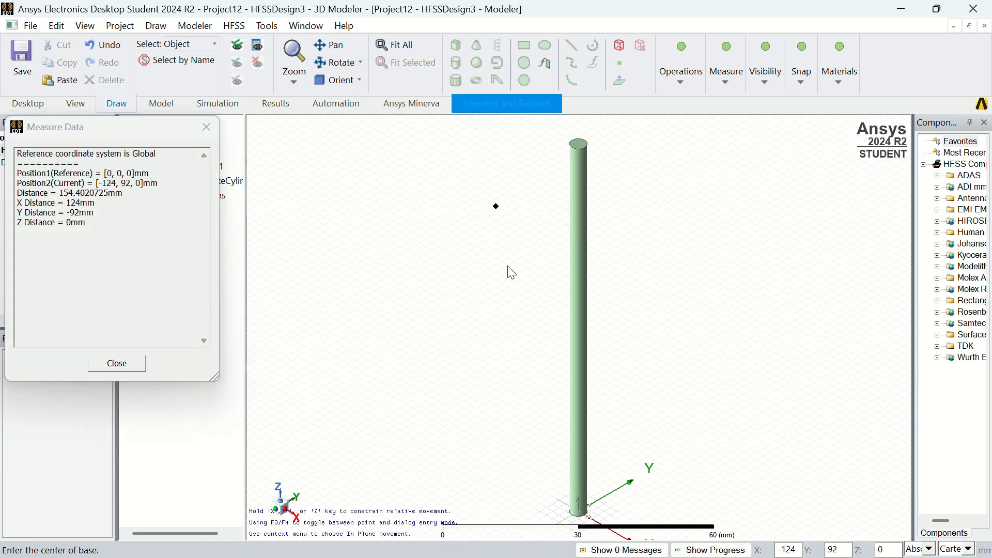
click(580, 511)
click(597, 522)
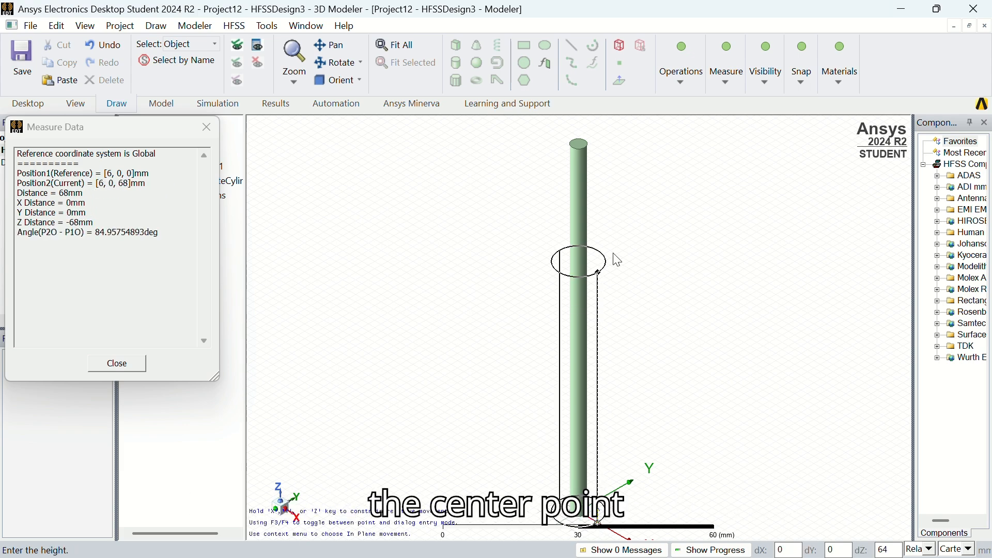
click(632, 178)
Check the radius and height in the second cylinder's creation properties
click(224, 211)
double_click(226, 210)
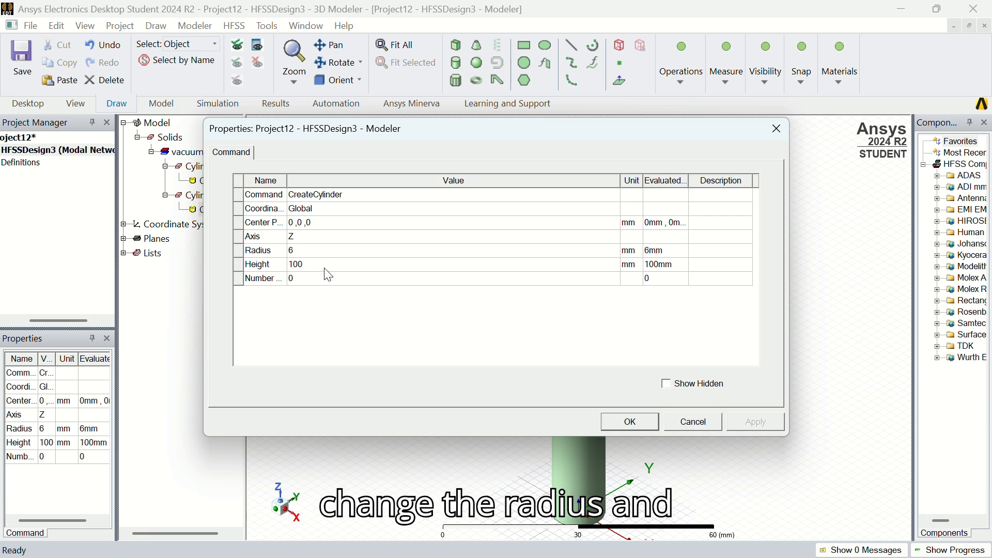
click(638, 419)
drag(380, 303, 233, 180)
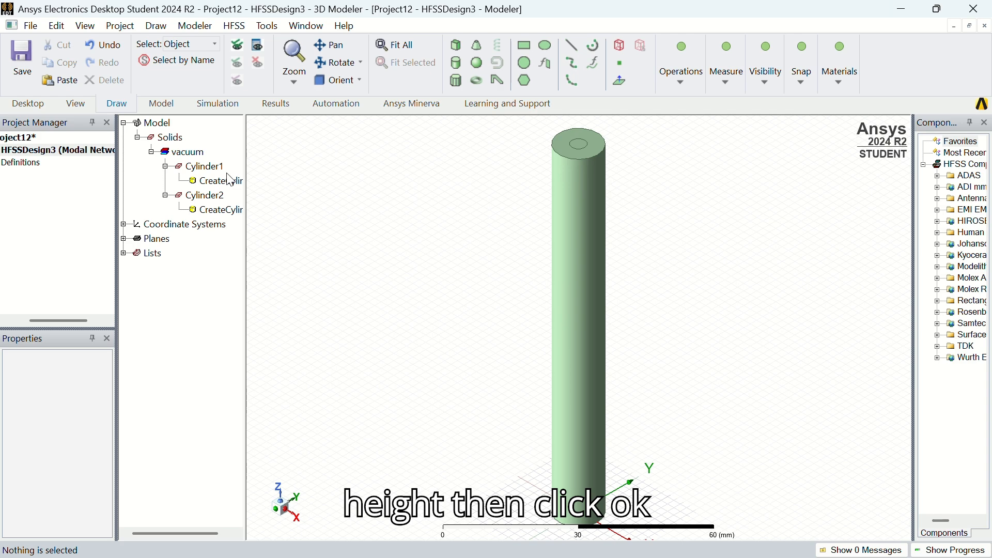
Try to rename Cylinder1 as "Inner Conductor" in its attributes
click(214, 171)
double_click(216, 171)
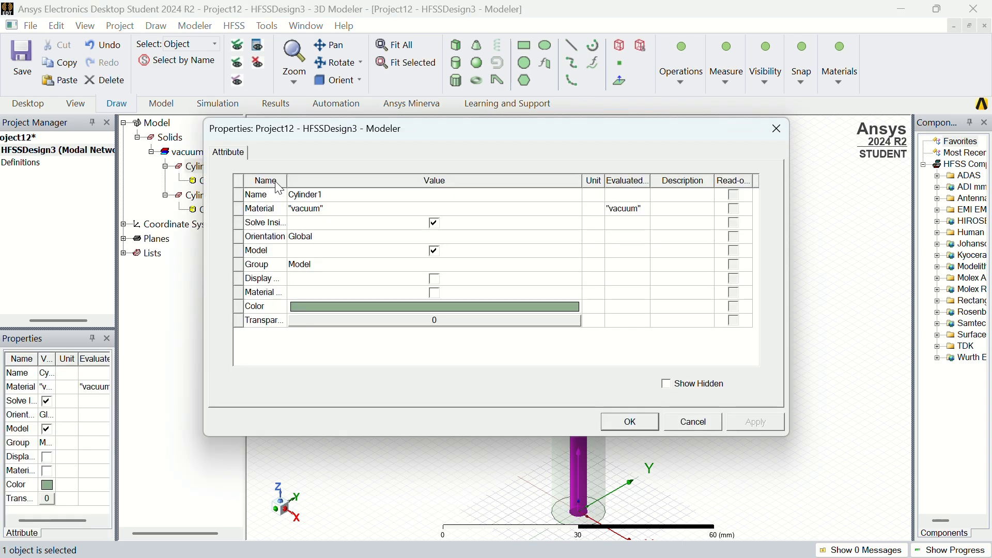
click(384, 198)
key(BackSpace)
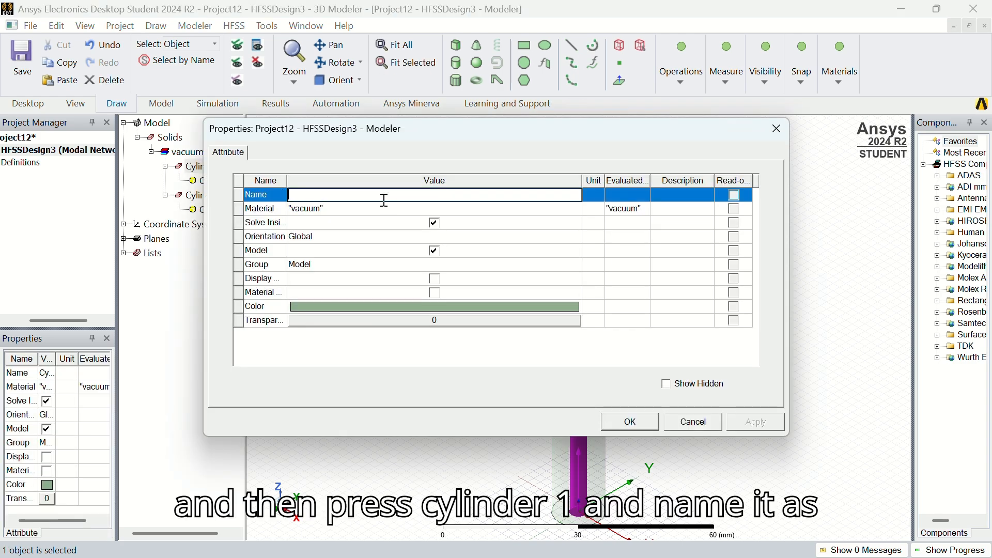
text(Inner Conductor)
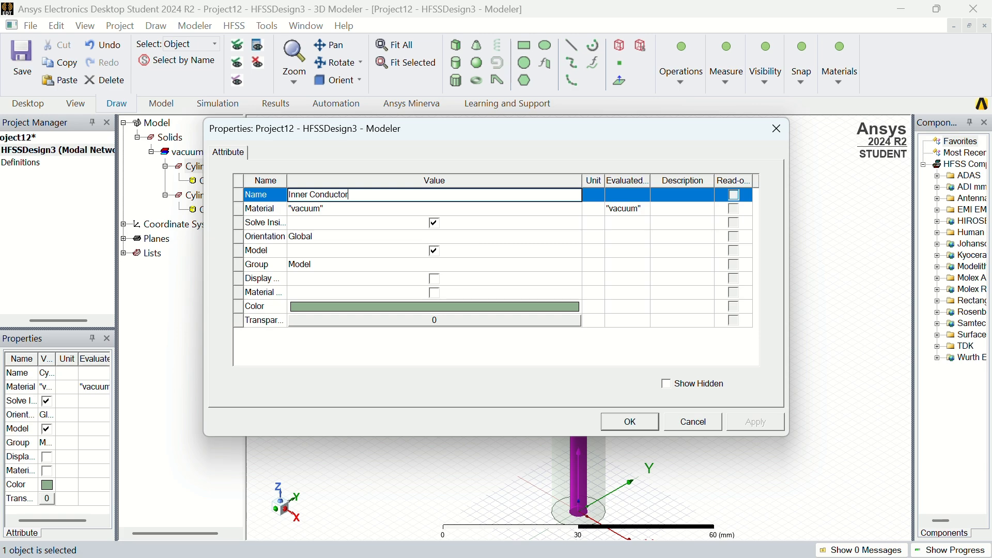
Assign the Teflon (tm) material from the materials library to the inner cylinder and apply the attributes
click(388, 210)
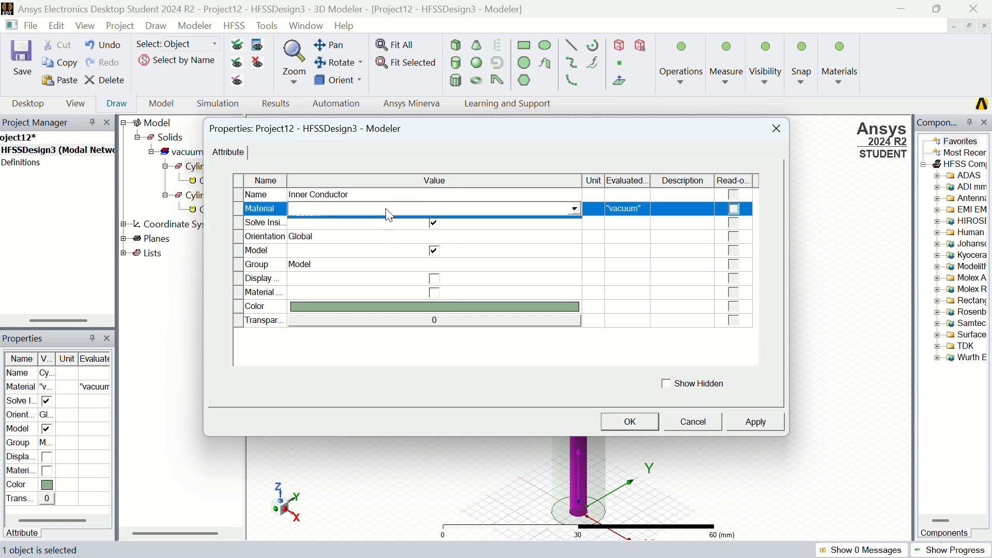
click(390, 212)
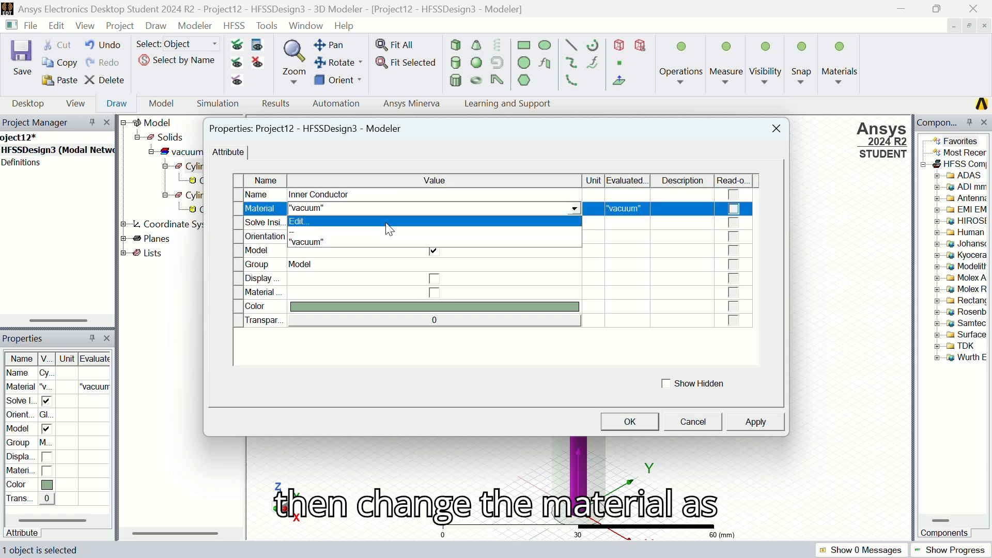
click(385, 222)
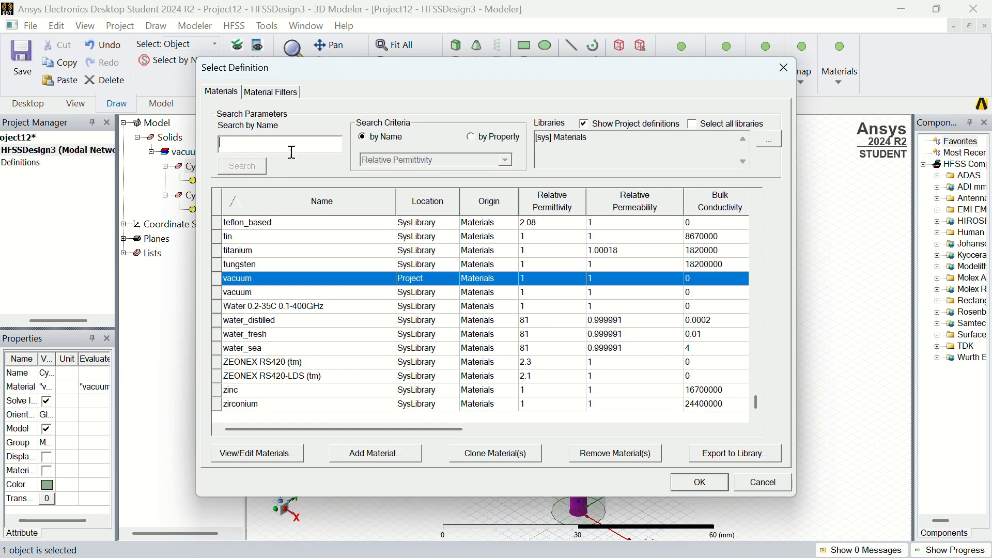
click(295, 146)
text(te)
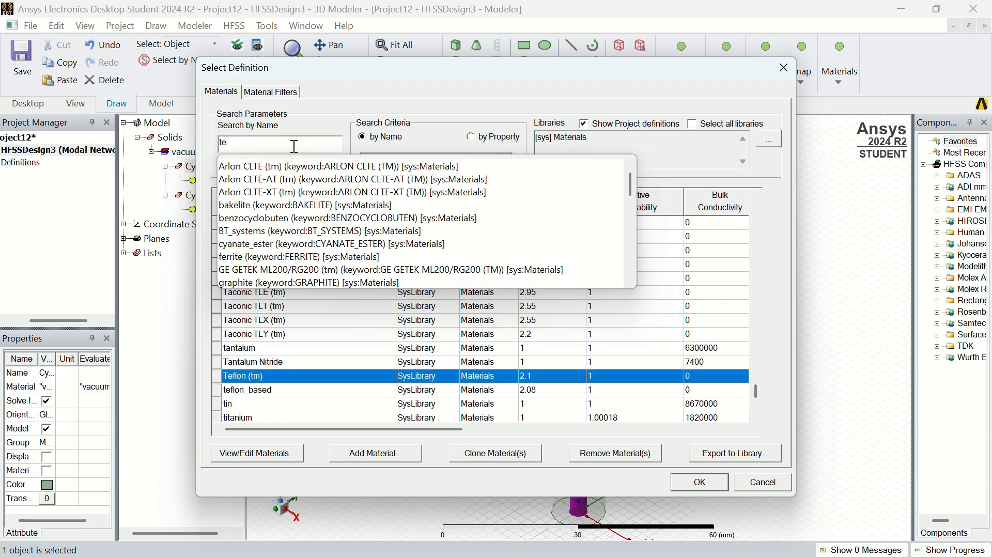
text(f)
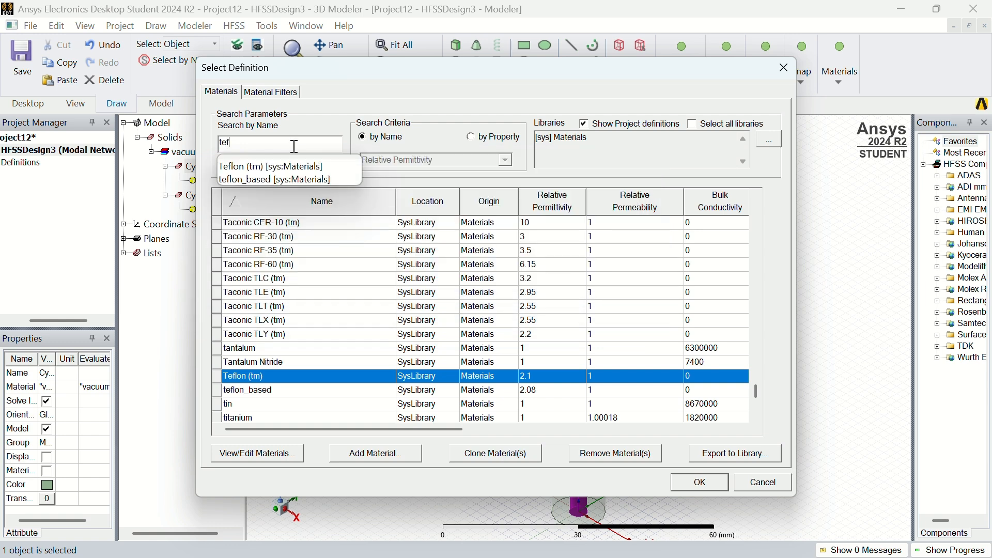
click(296, 166)
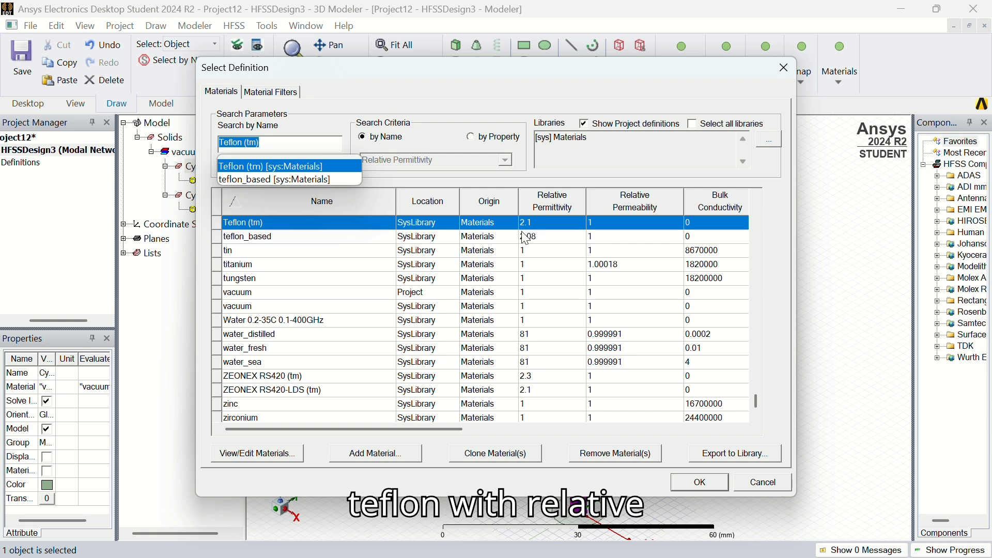
click(701, 482)
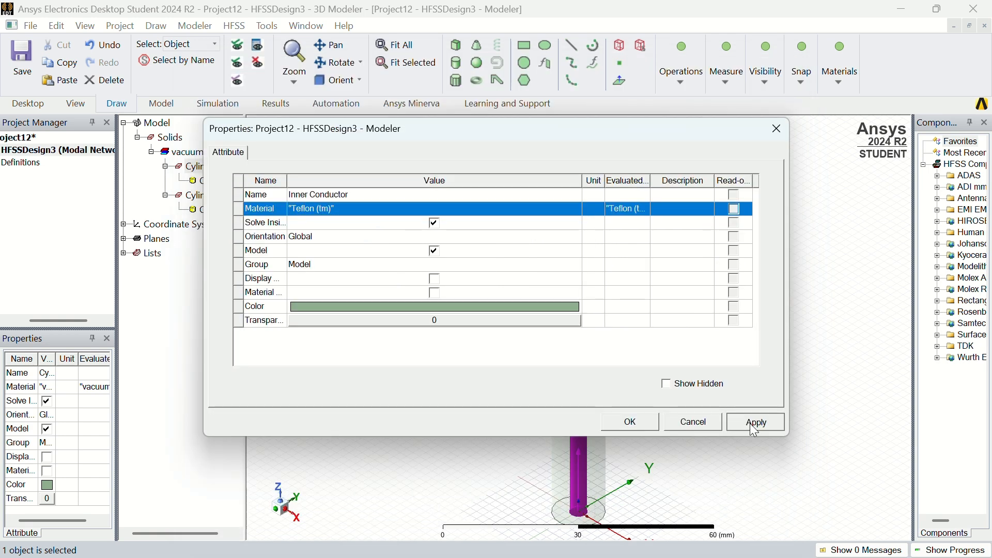
click(750, 424)
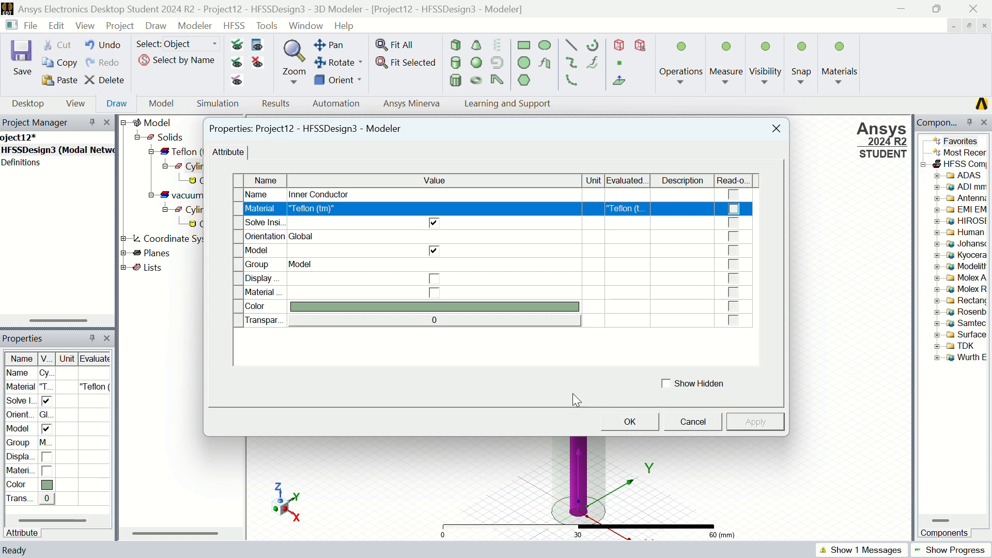
click(635, 424)
click(750, 406)
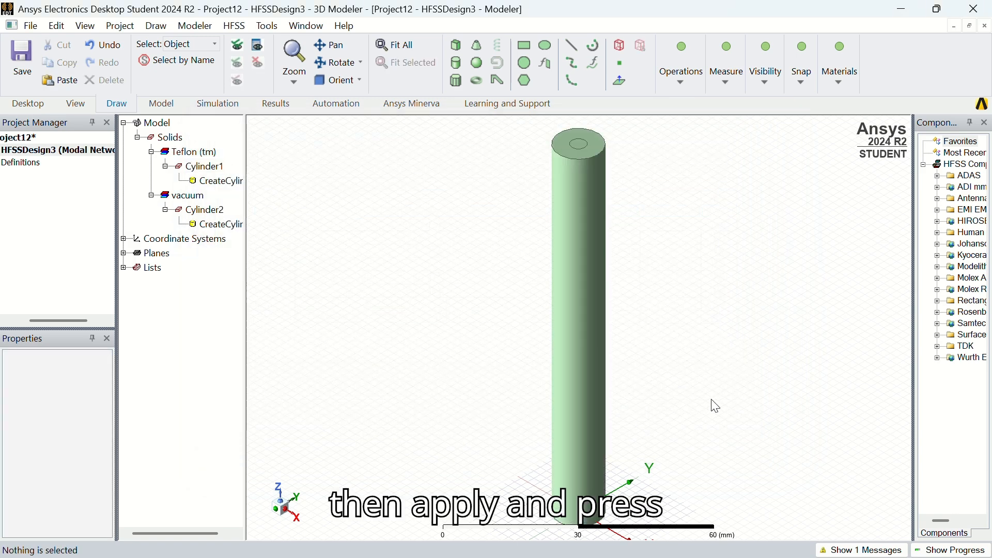
Enter "Outer Conductor" as the name of Cylinder2 in its attributes
click(207, 212)
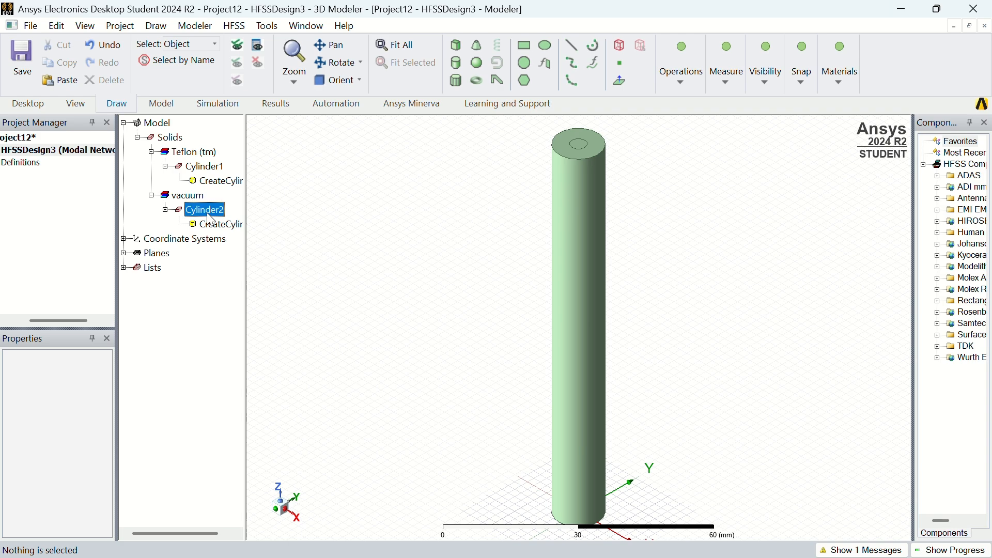
double_click(207, 212)
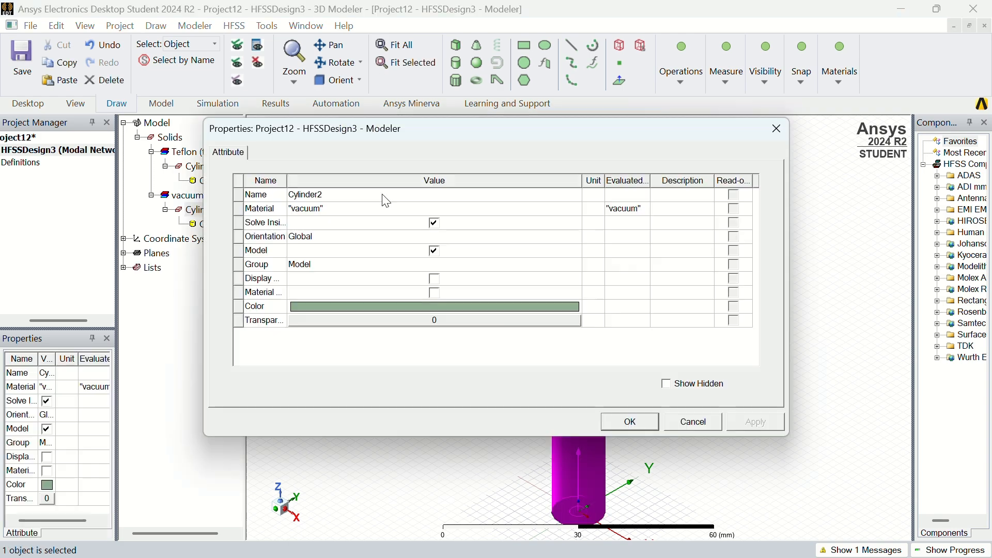
click(383, 196)
click(384, 195)
key(BackSpace)
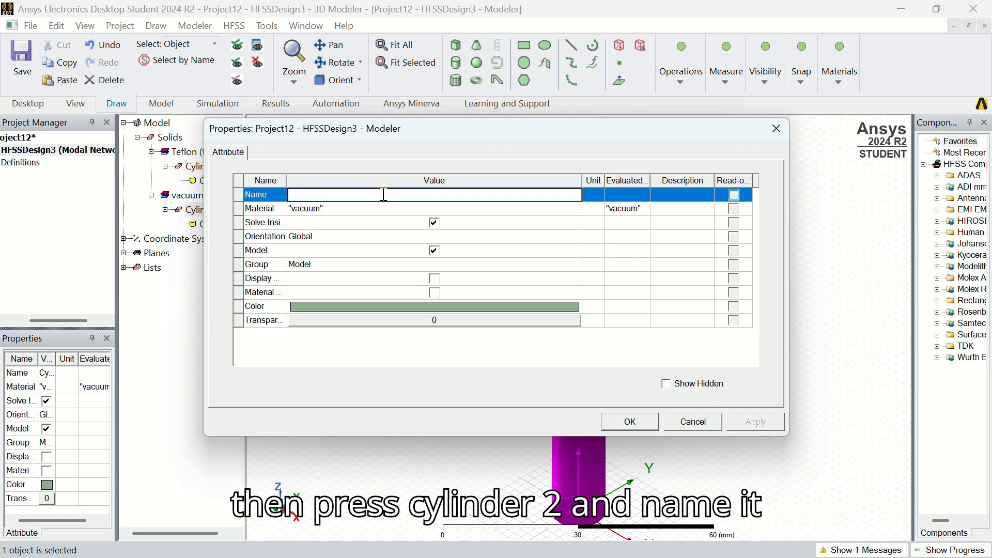
text(Outer)
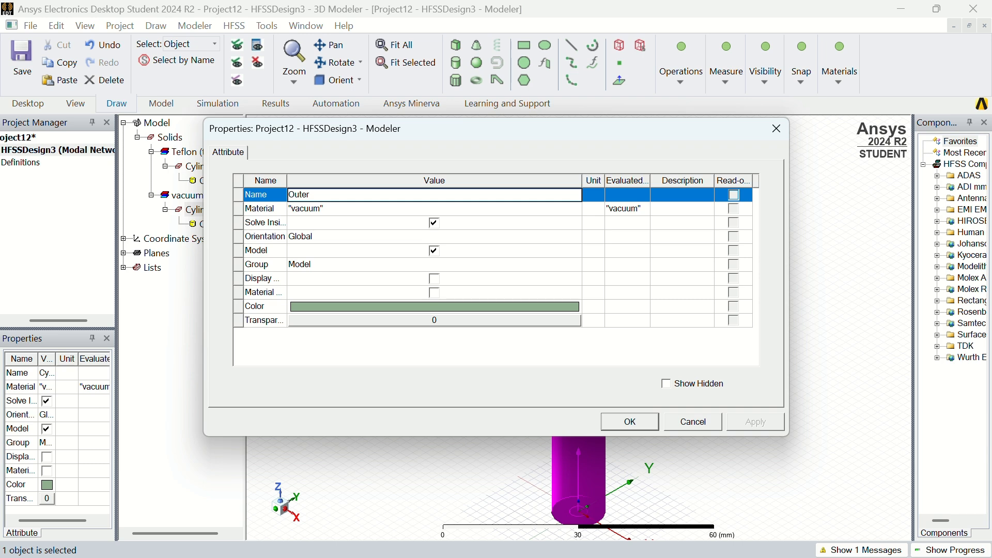
text( Conductor)
Choose polyethylene from the materials library as the material of the outer cylinder
click(404, 209)
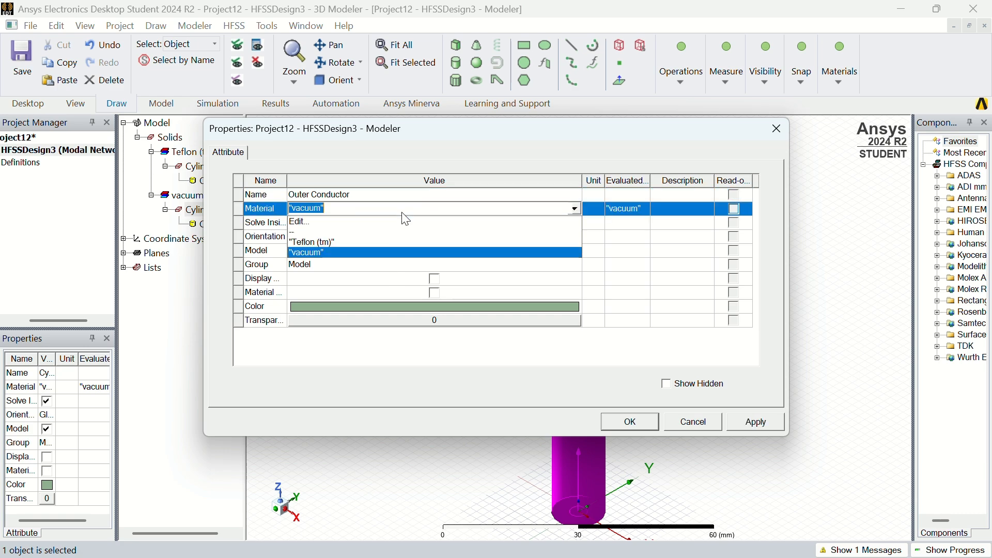
click(406, 222)
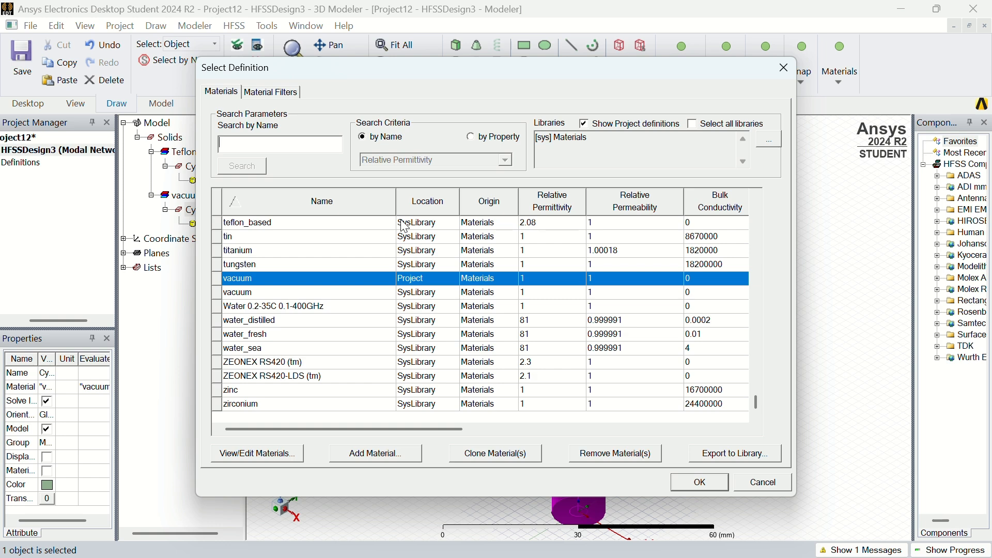
text(pol)
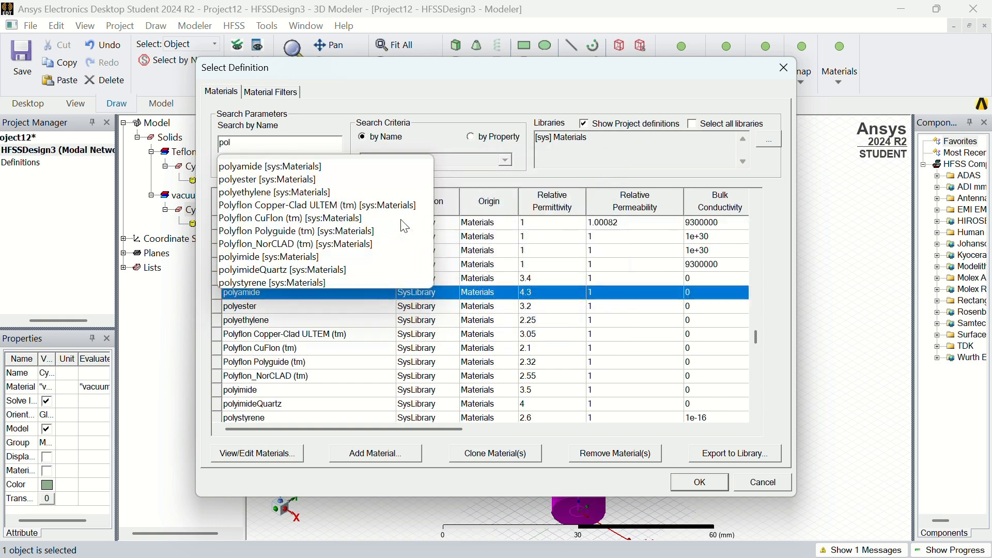
click(312, 194)
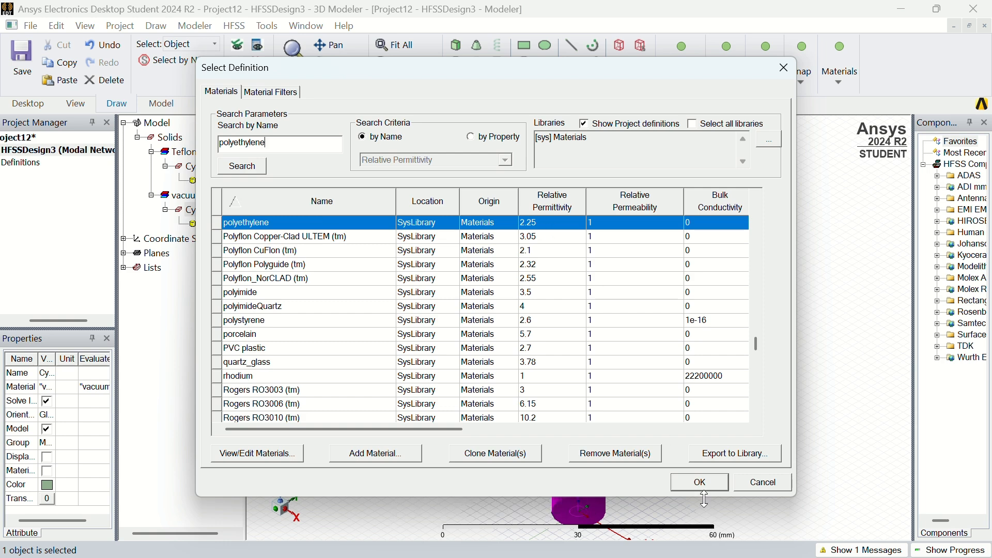
click(700, 482)
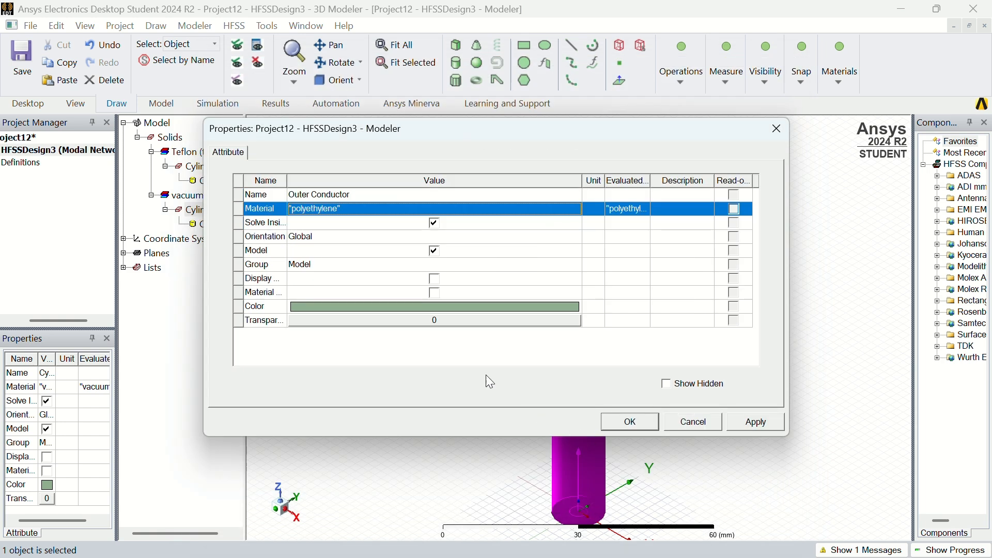
Set the outer cylinder's transparency to 1 and apply its attributes
click(435, 320)
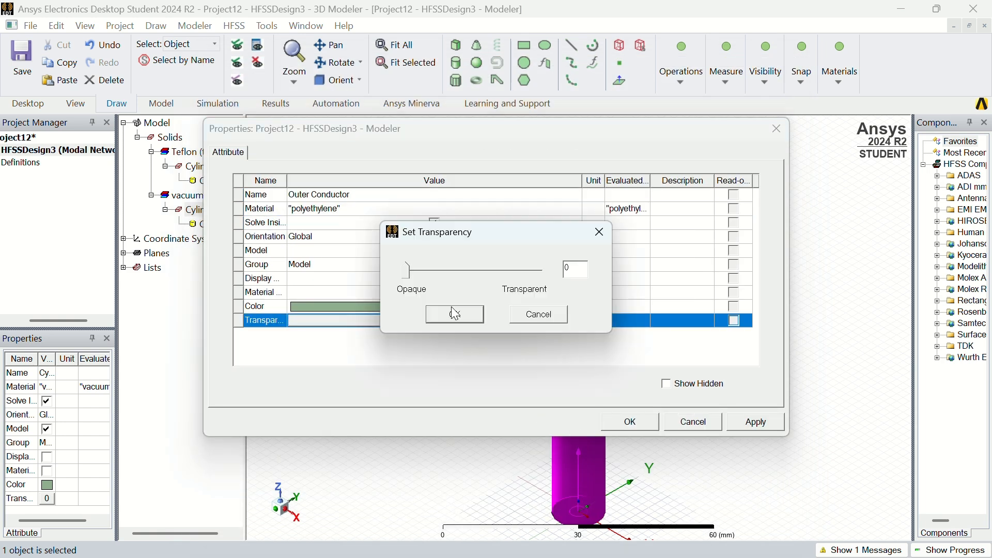
double_click(569, 275)
key(BackSpace)
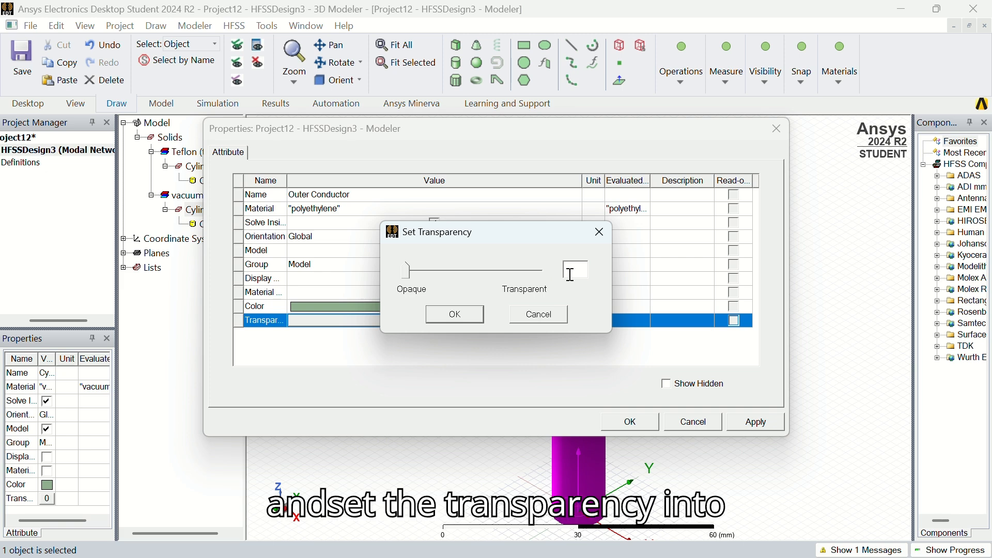
text(1)
click(443, 315)
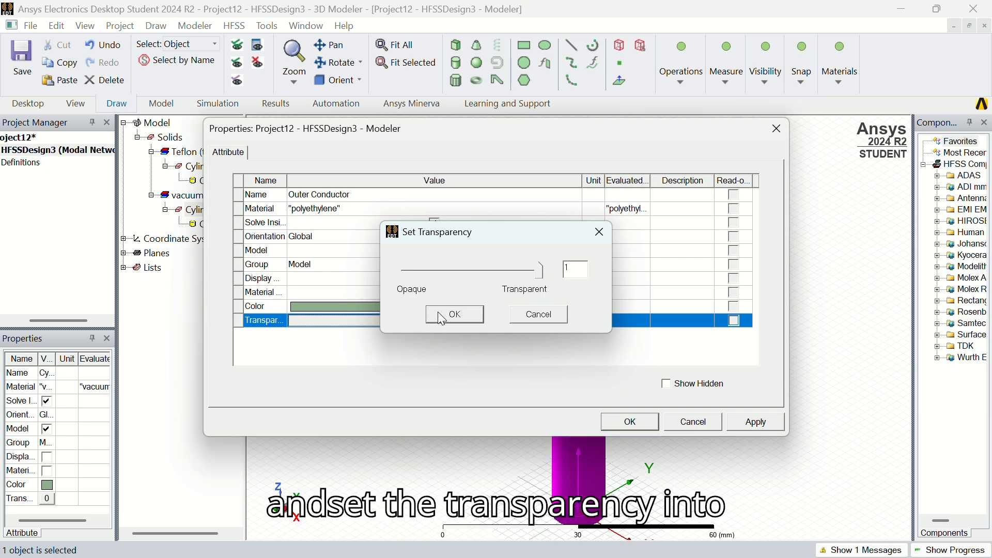
click(777, 429)
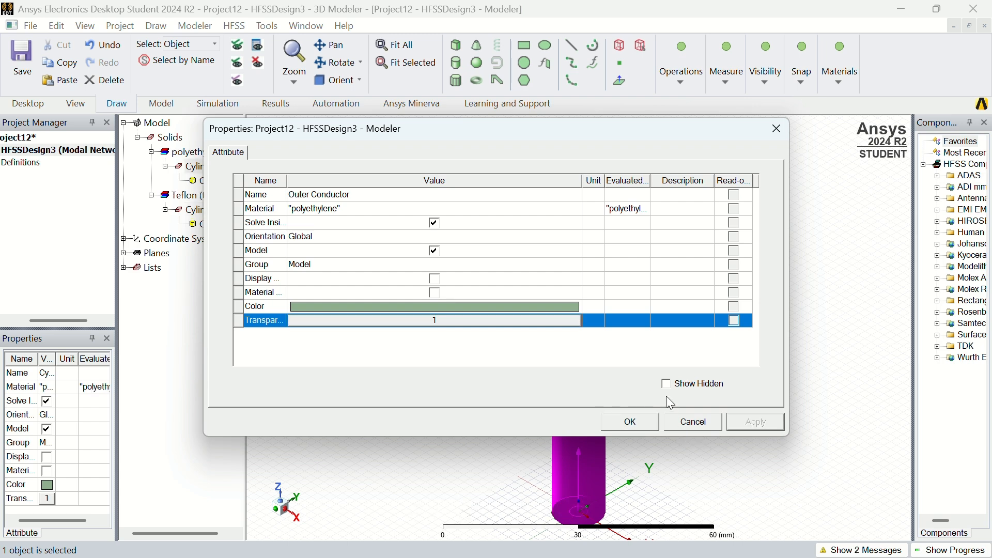
click(652, 423)
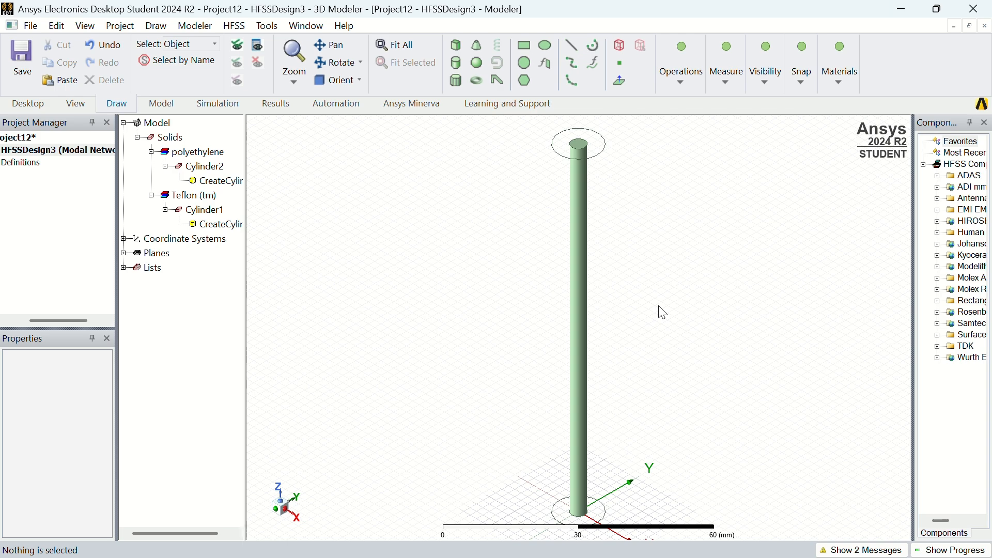
Reopen the attributes of Cylinder2 and change its transparency to 0.5
double_click(212, 182)
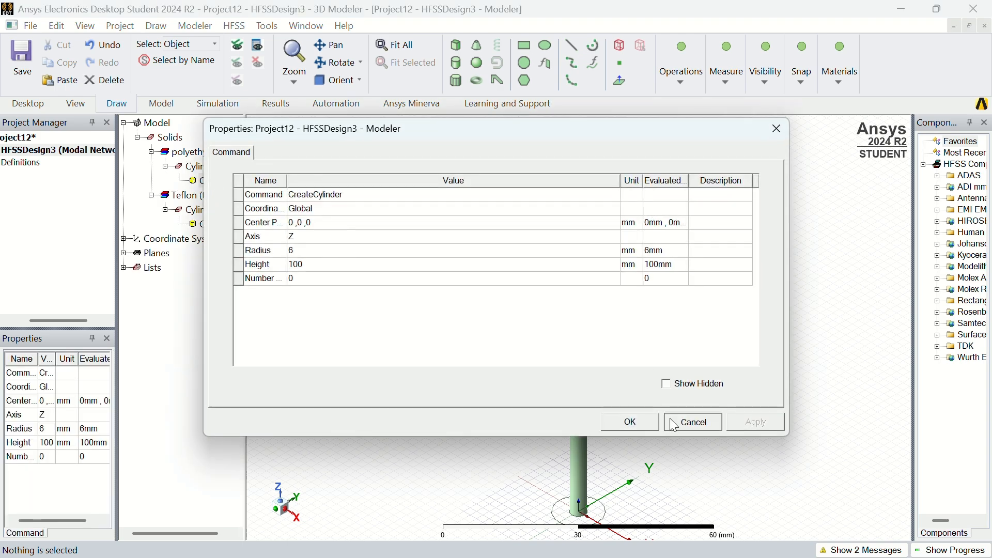
click(693, 423)
click(219, 170)
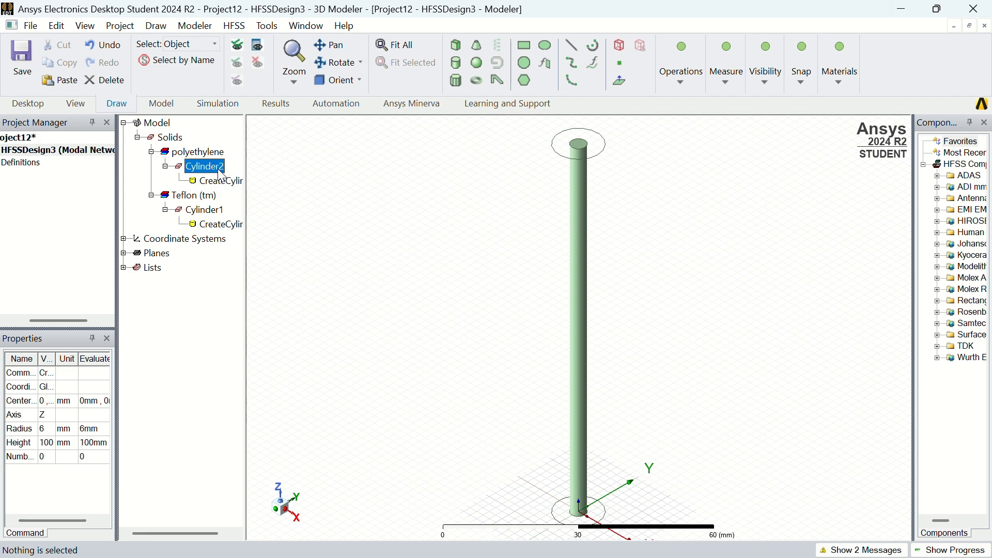
double_click(220, 171)
click(450, 324)
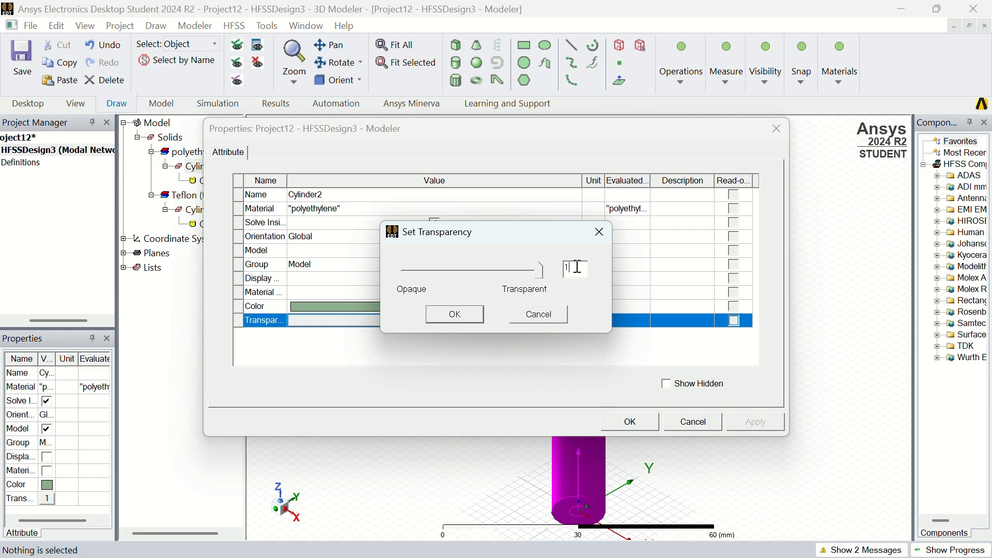
key(BackSpace)
text(0)
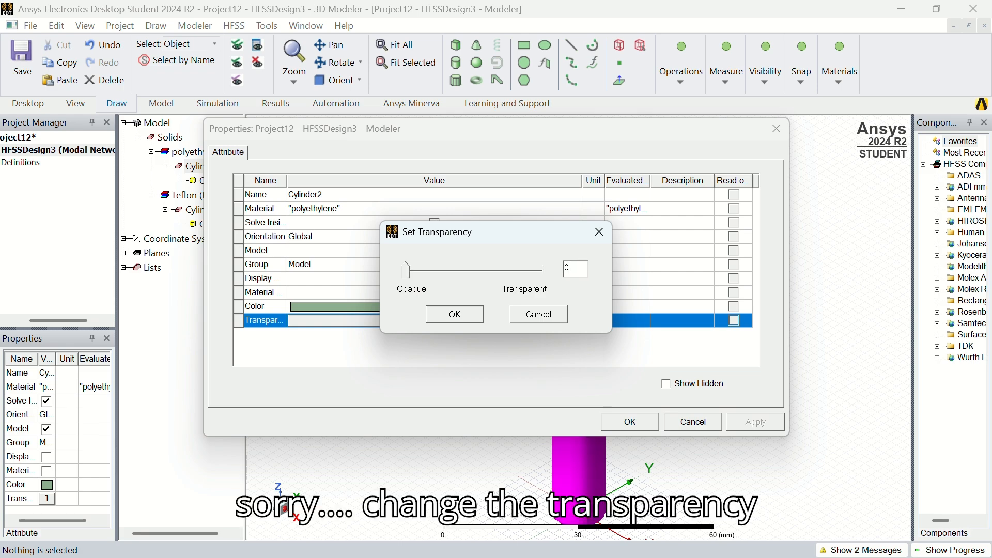
text(.5)
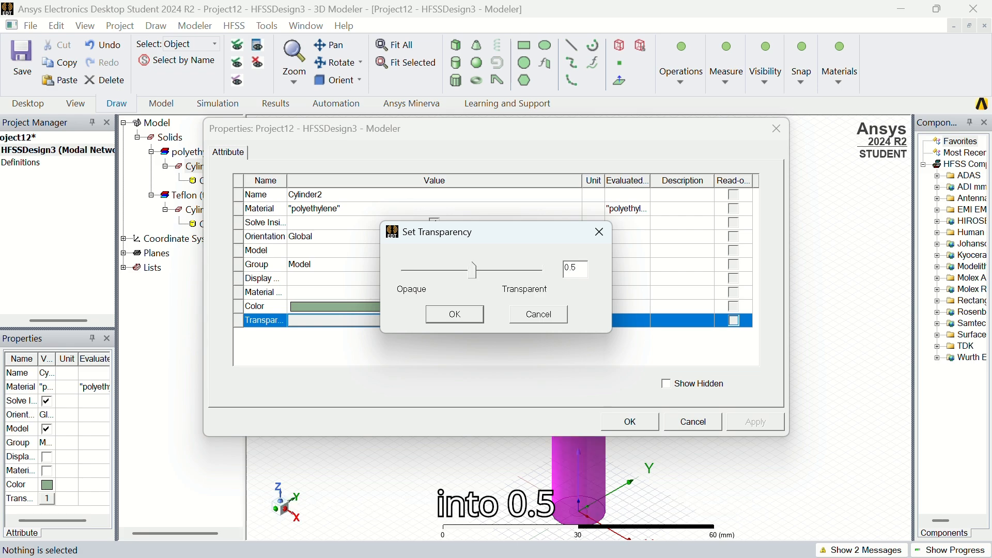
key(Return)
click(764, 421)
click(619, 422)
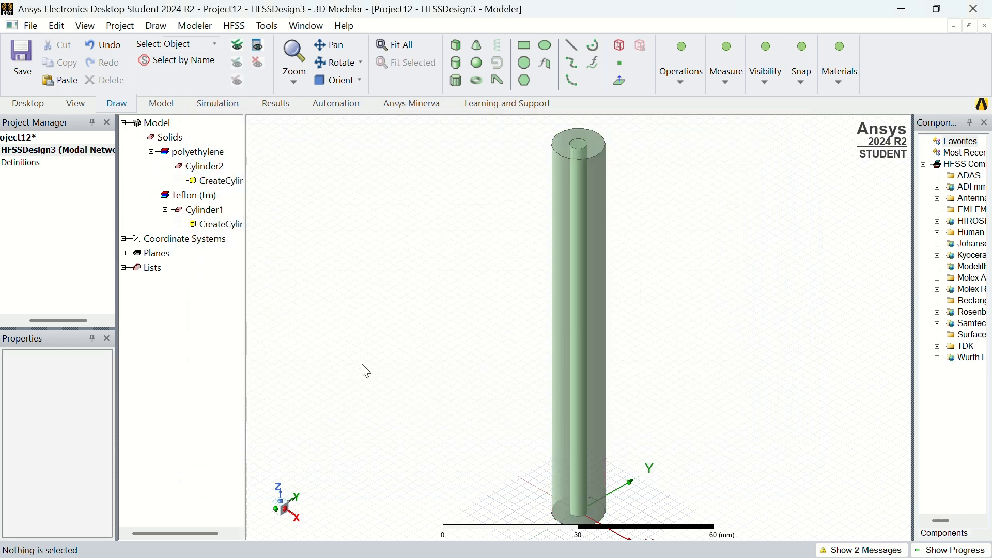
Expand HFSSDesign3 in the project tree and select its Boundaries entry
click(24, 324)
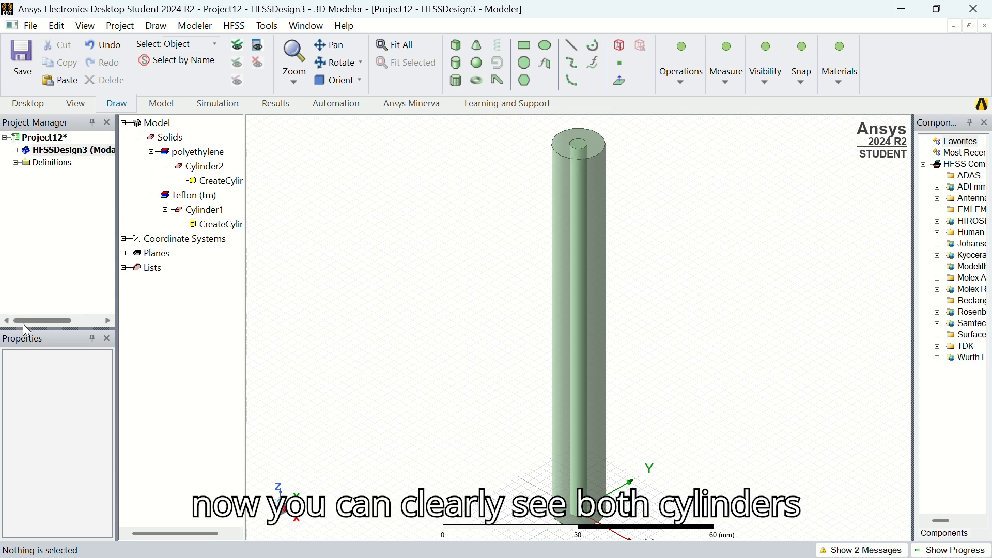
click(16, 151)
click(61, 203)
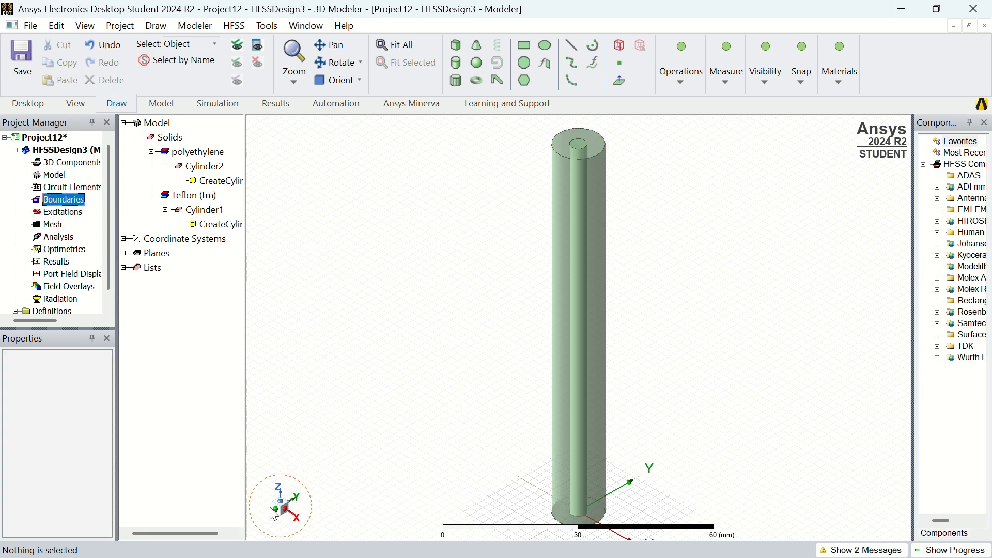
Select both cylinders and try to subtract Cylinder2 from Cylinder1
drag(288, 512, 281, 487)
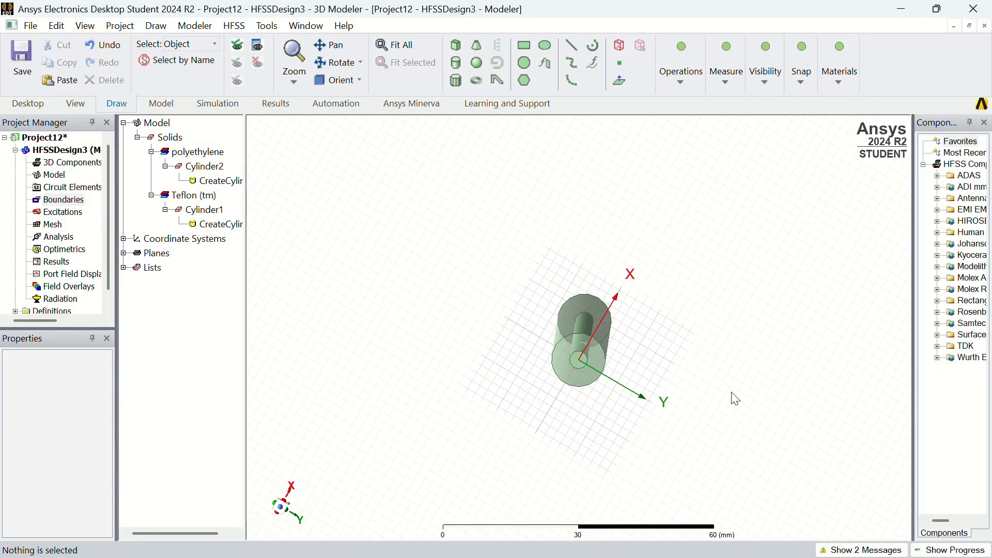
click(596, 374)
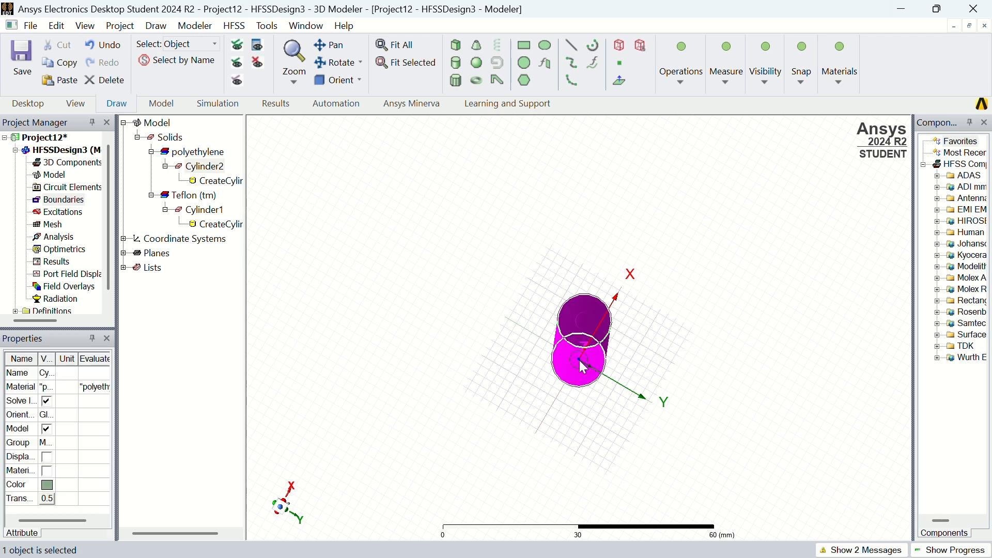
click(706, 349)
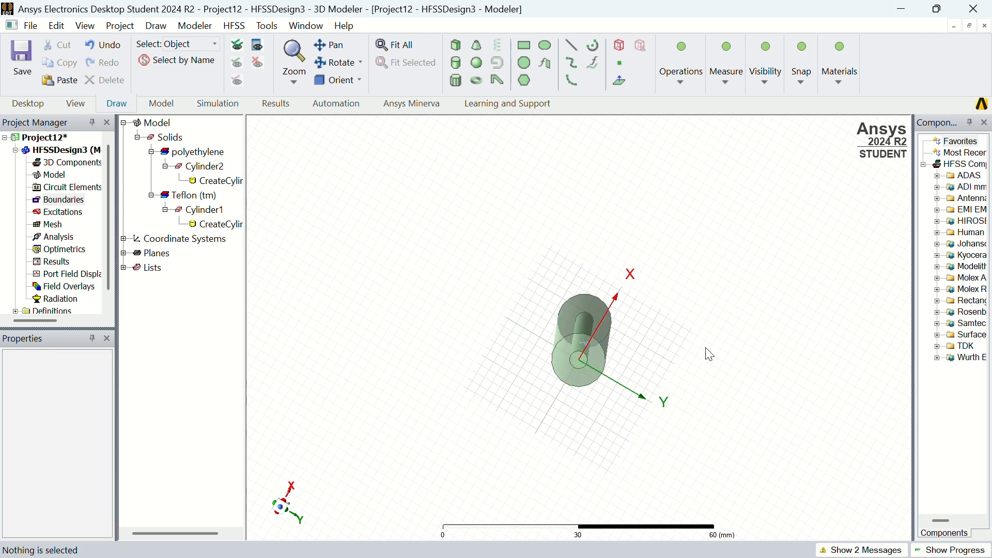
click(581, 362)
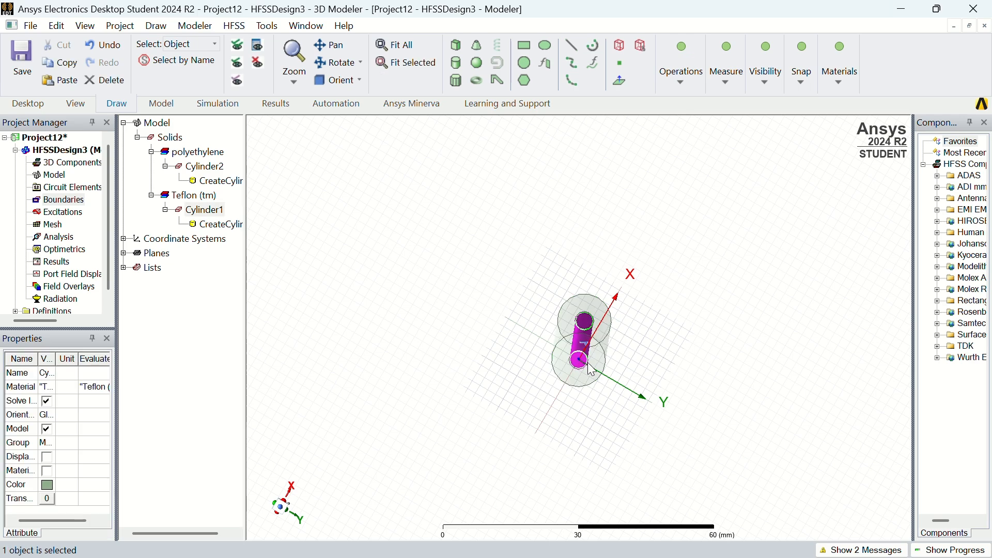
ctrl+click(592, 371)
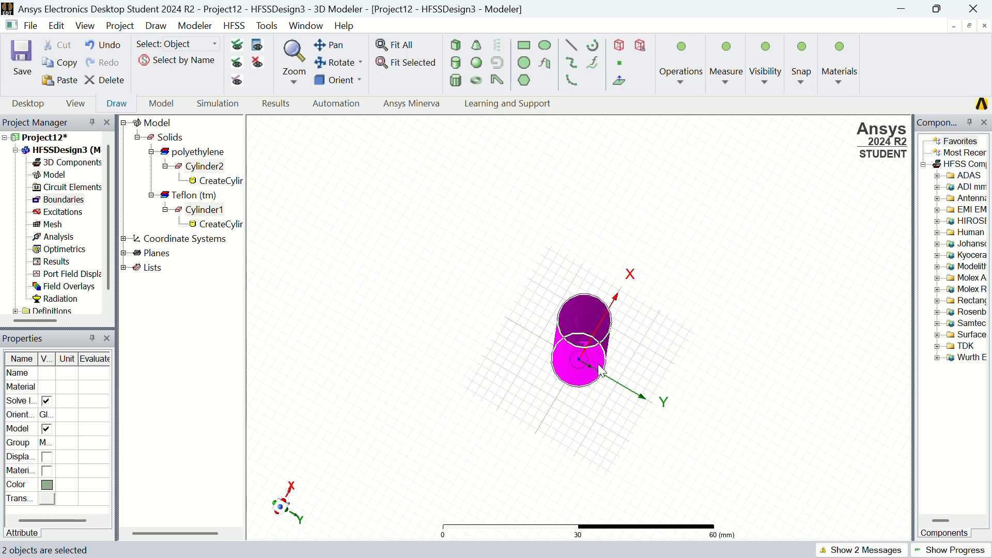
click(675, 83)
click(679, 123)
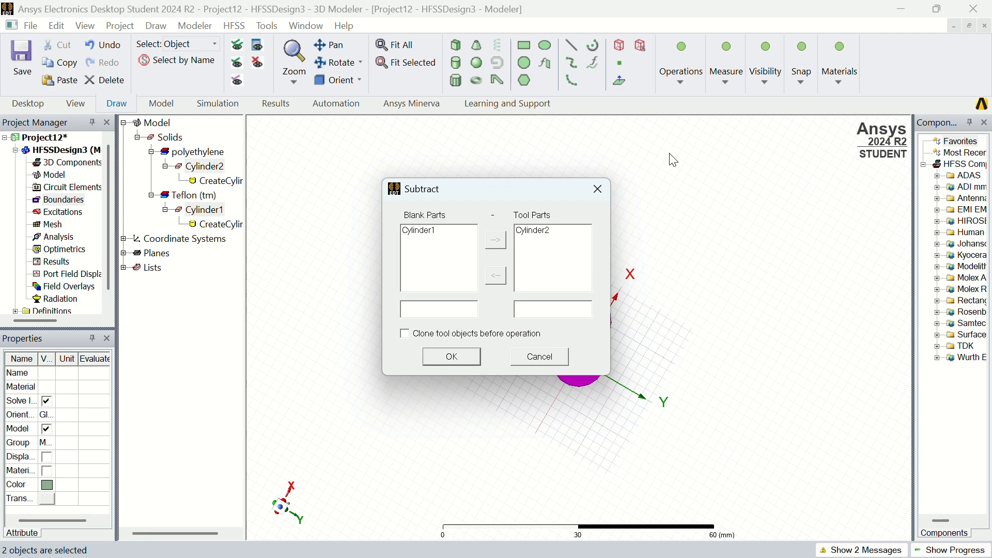
click(469, 342)
click(464, 357)
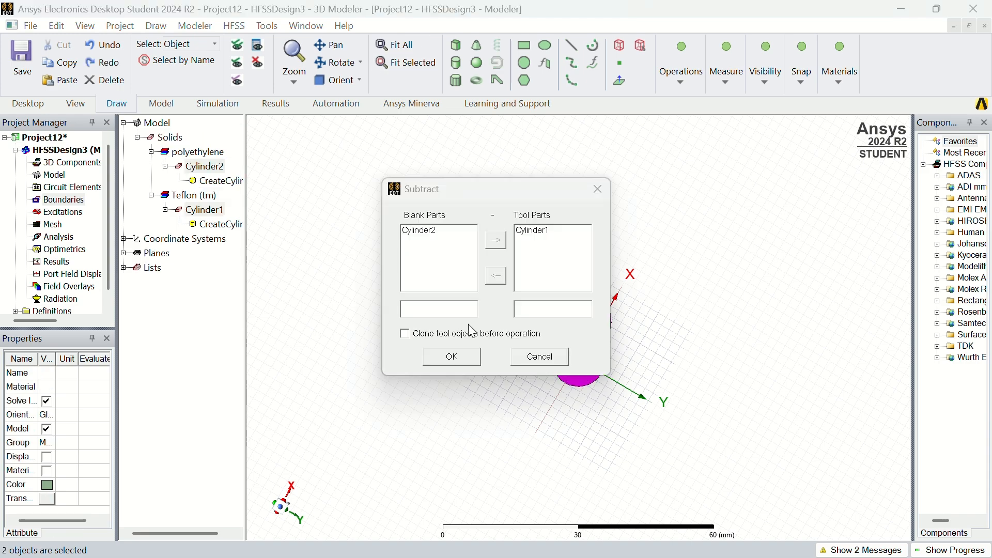
Subtract Cylinder1 from Cylinder2, cloning the tool object before the operation
click(472, 337)
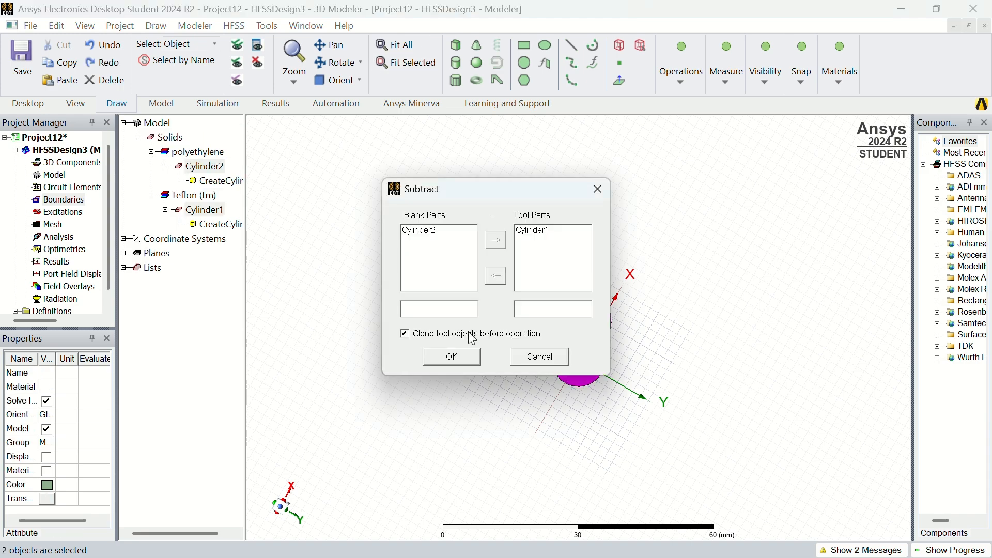
click(458, 361)
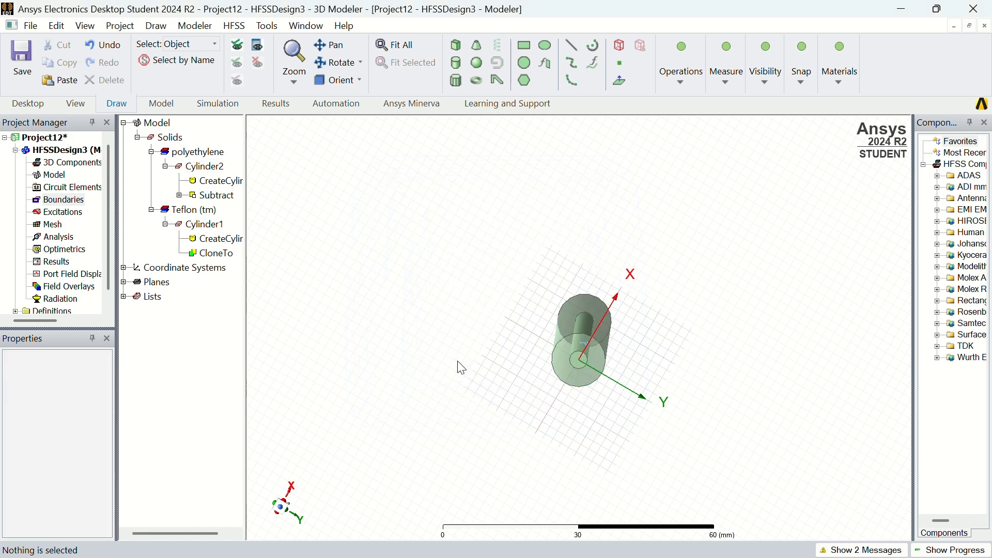
Set the modeler's selection mode to Face with the XY-plane end of the coaxial model in view
drag(282, 504, 289, 509)
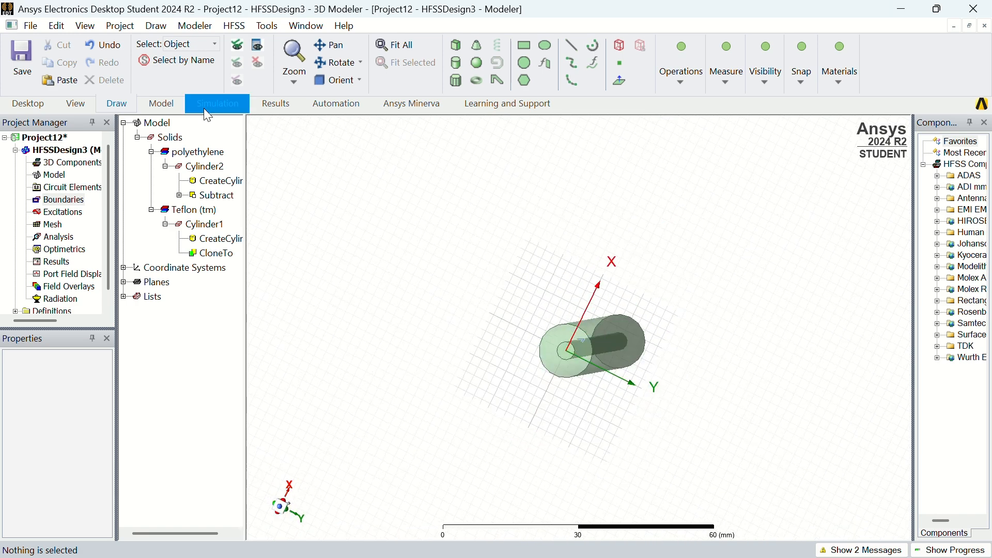
click(205, 45)
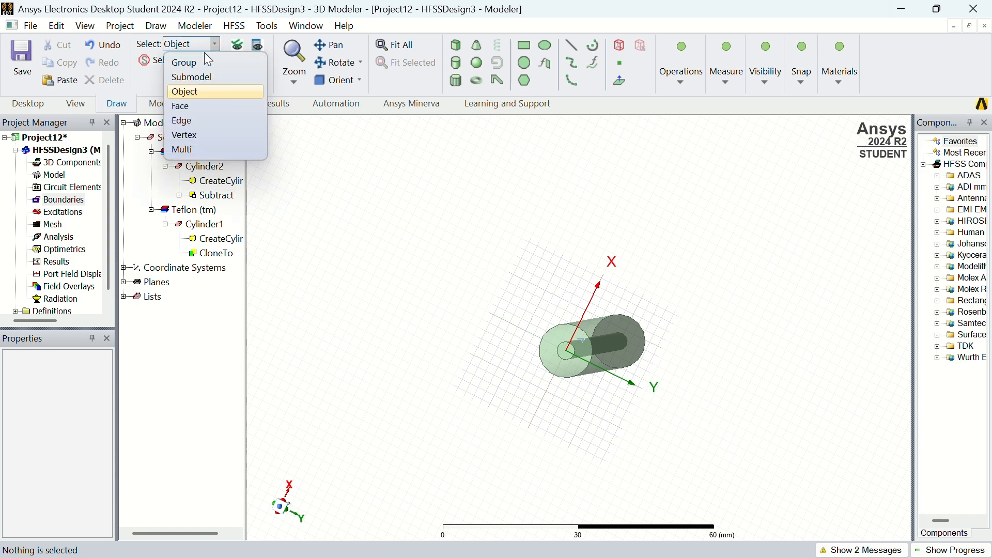
click(199, 105)
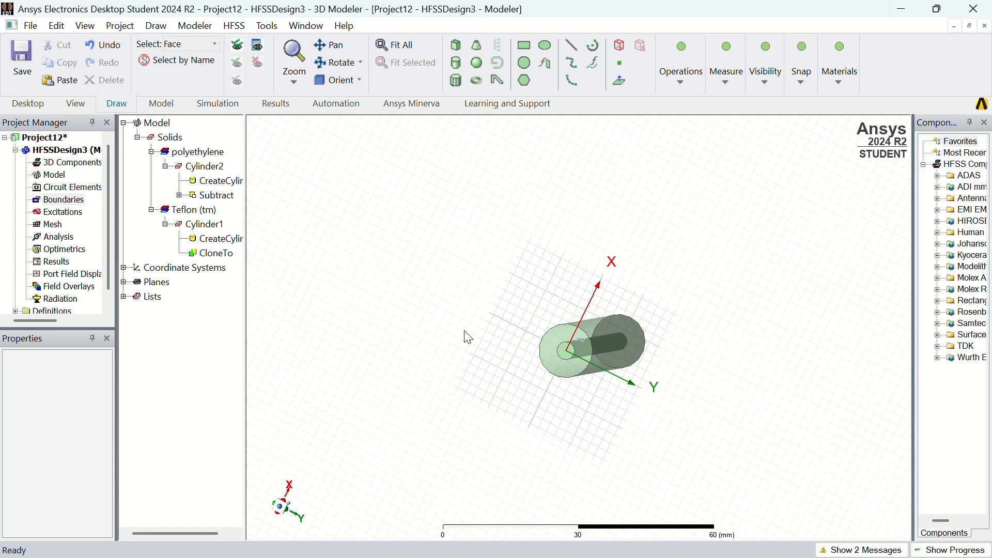
Assign a wave port with 3 modes to the ring-shaped end face of Cylinder2 at the origin, without renormalization or deembedding
click(556, 339)
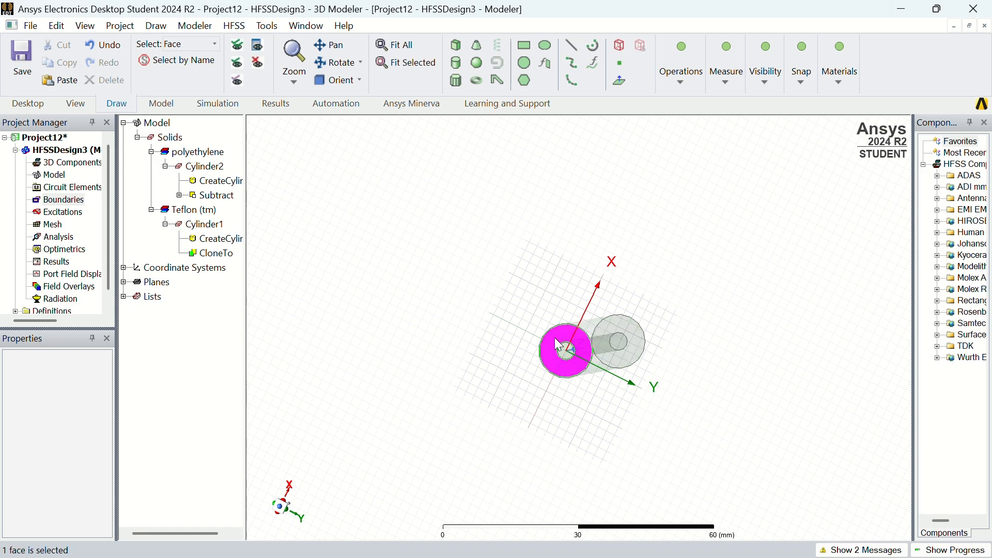
right_click(558, 345)
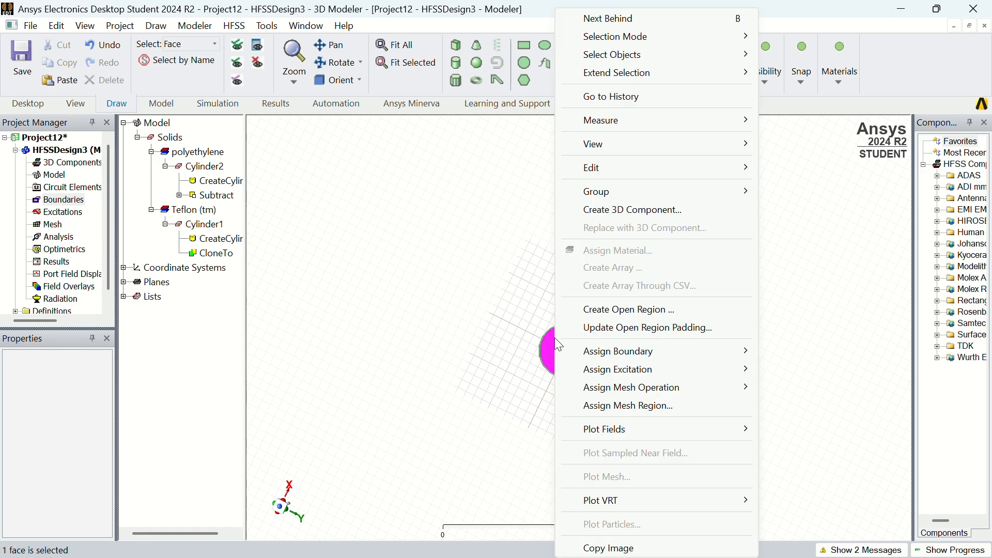
mouse_move(614, 356)
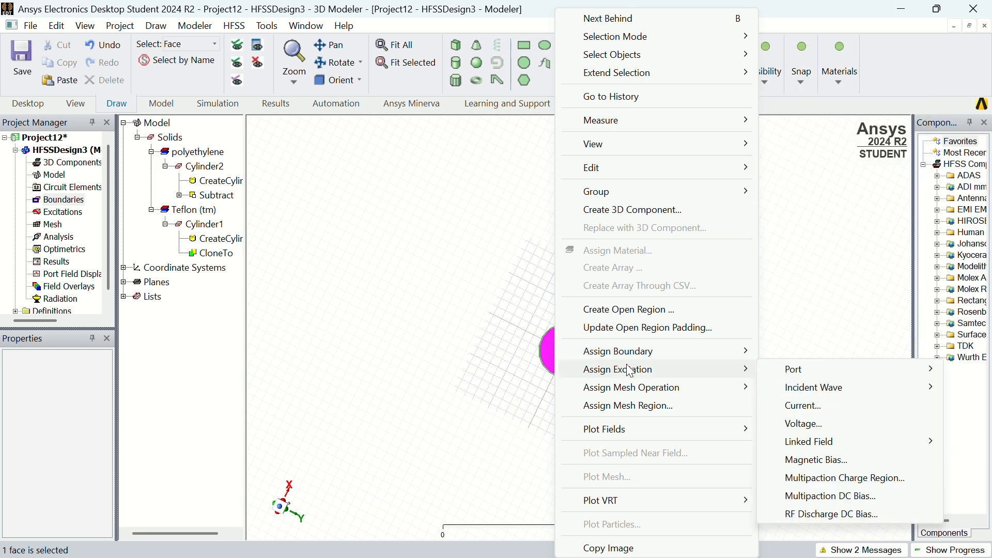
mouse_move(770, 373)
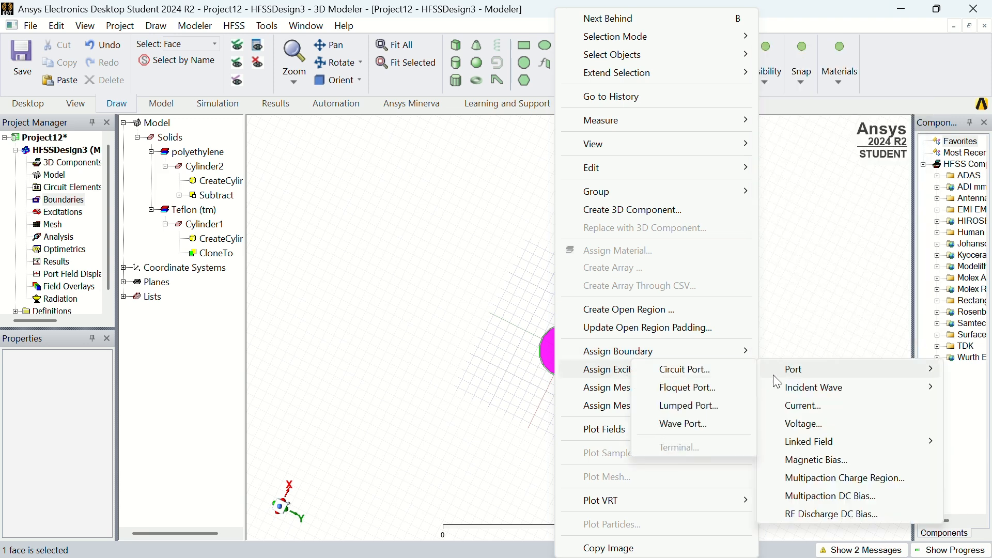
click(713, 426)
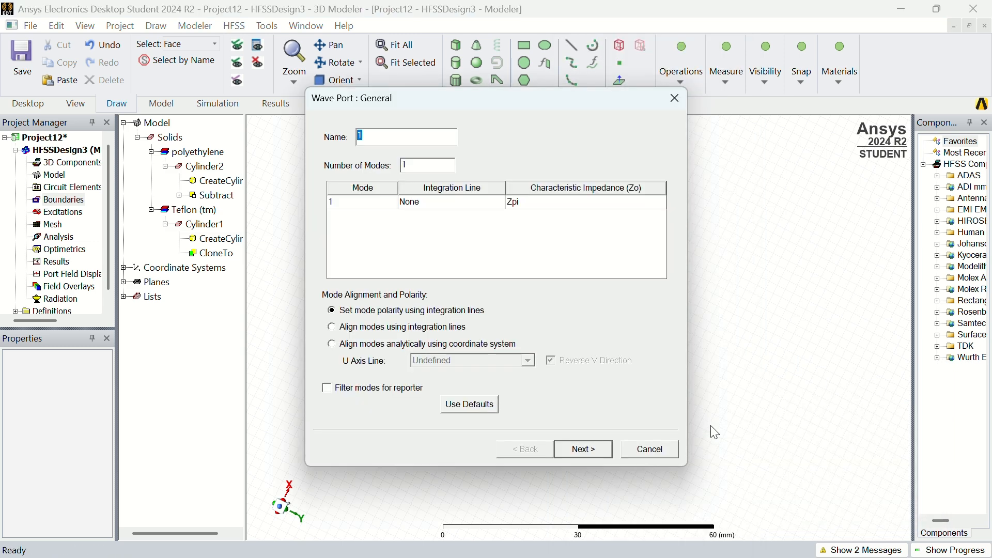
click(430, 164)
key(BackSpace)
text(3)
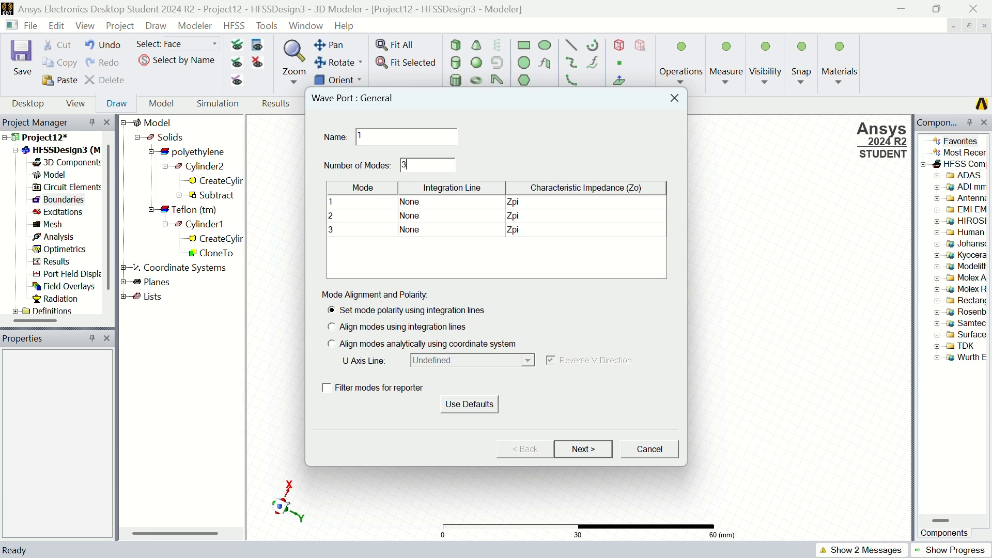
click(589, 449)
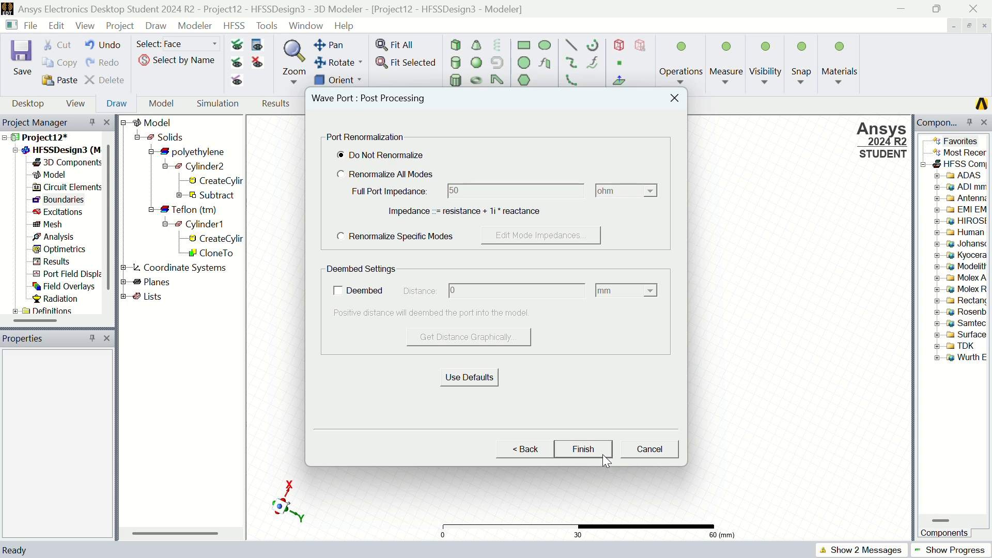
click(603, 453)
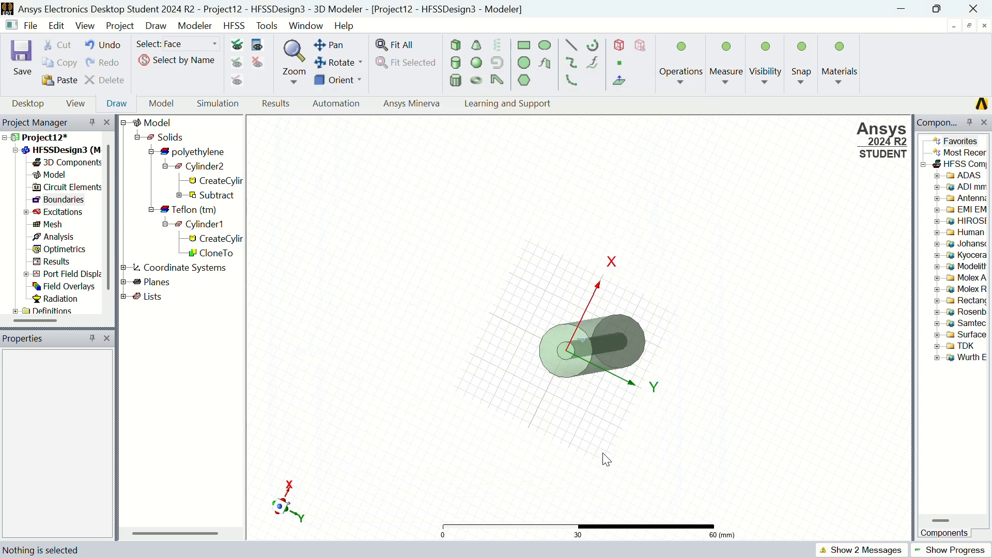
Assign a second wave port with 3 modes to Cylinder2's opposite ring-shaped end face, keeping the default post-processing settings
drag(287, 522, 265, 517)
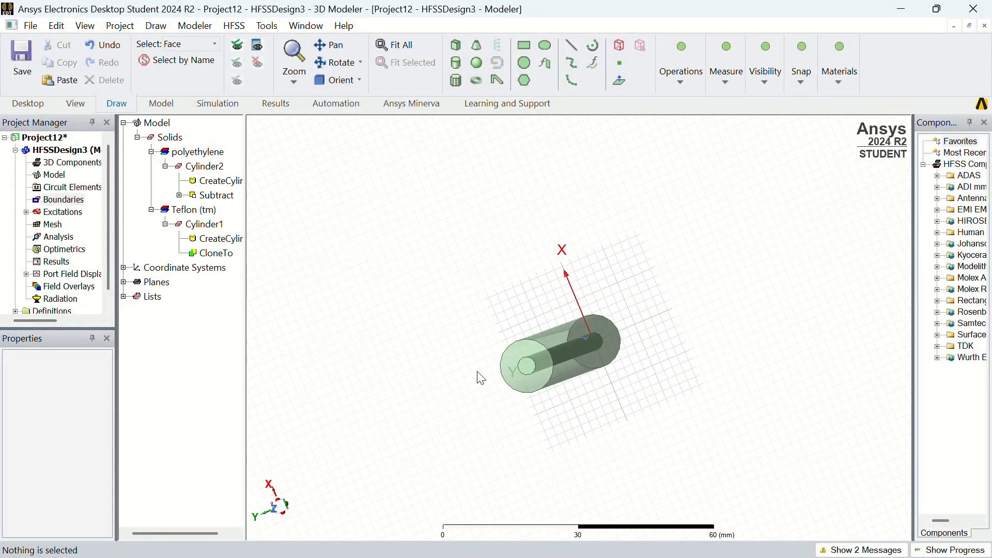
click(511, 352)
right_click(514, 359)
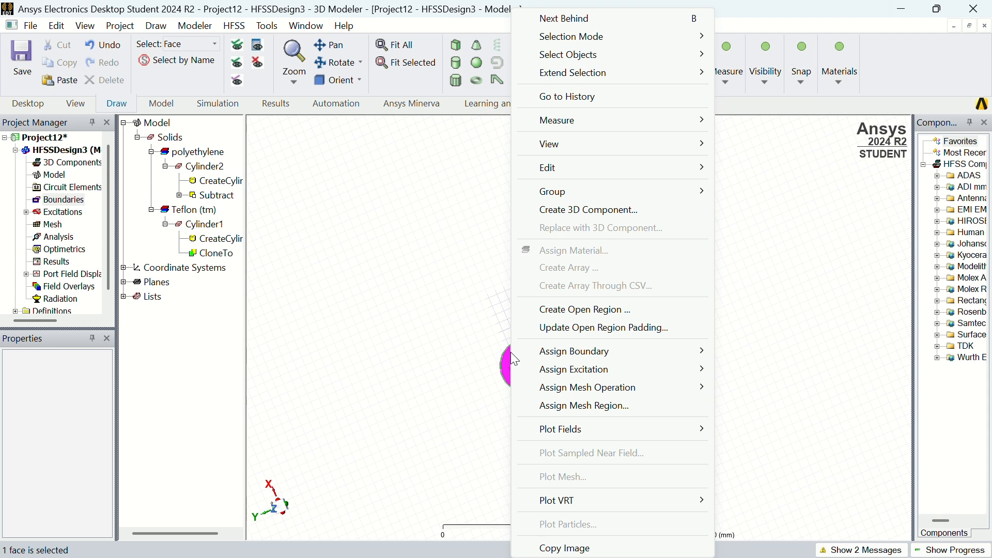
mouse_move(622, 370)
mouse_move(762, 380)
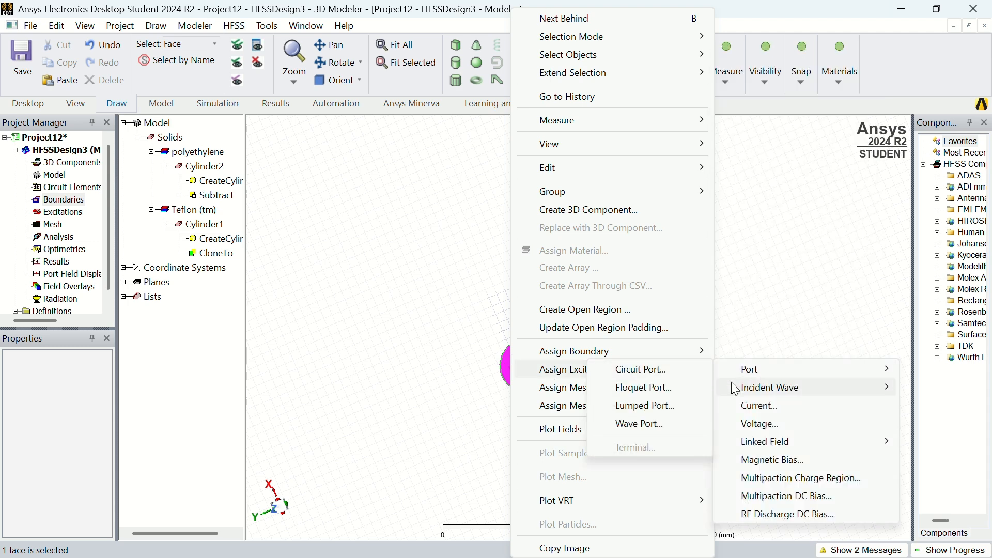
click(675, 420)
click(441, 165)
key(BackSpace)
text(3)
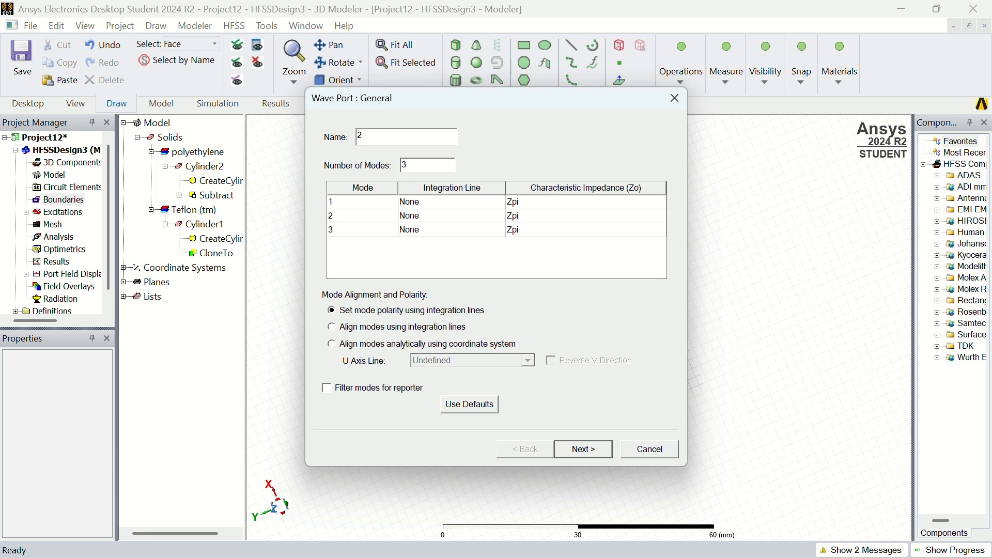
click(597, 457)
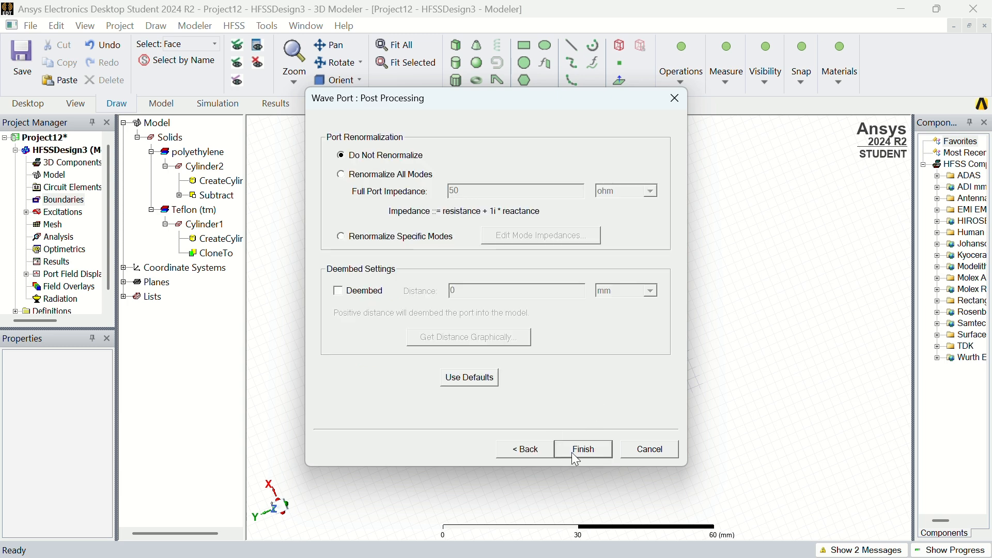
click(575, 452)
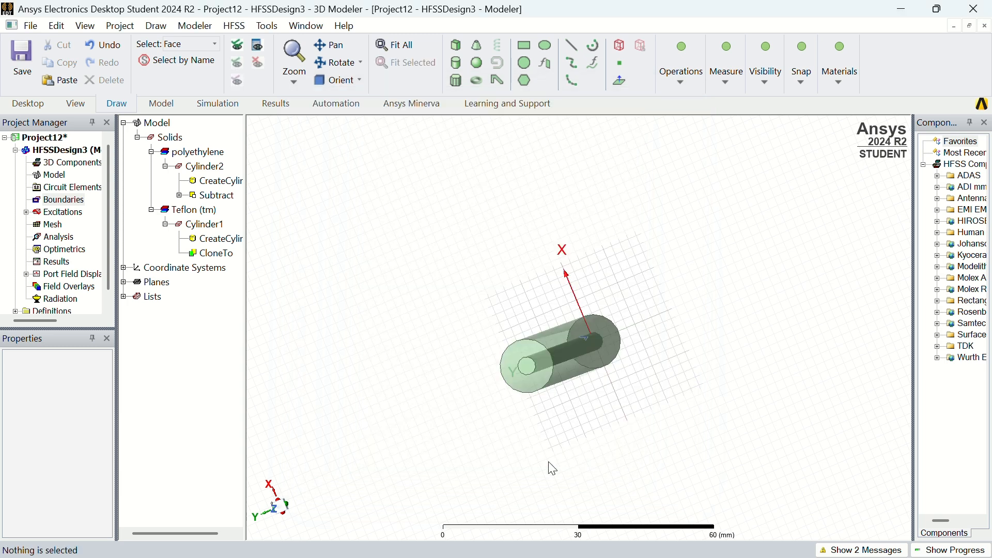
Review wave port excitations 1 and 2 in the project tree and check their faces on the model
drag(262, 516, 262, 509)
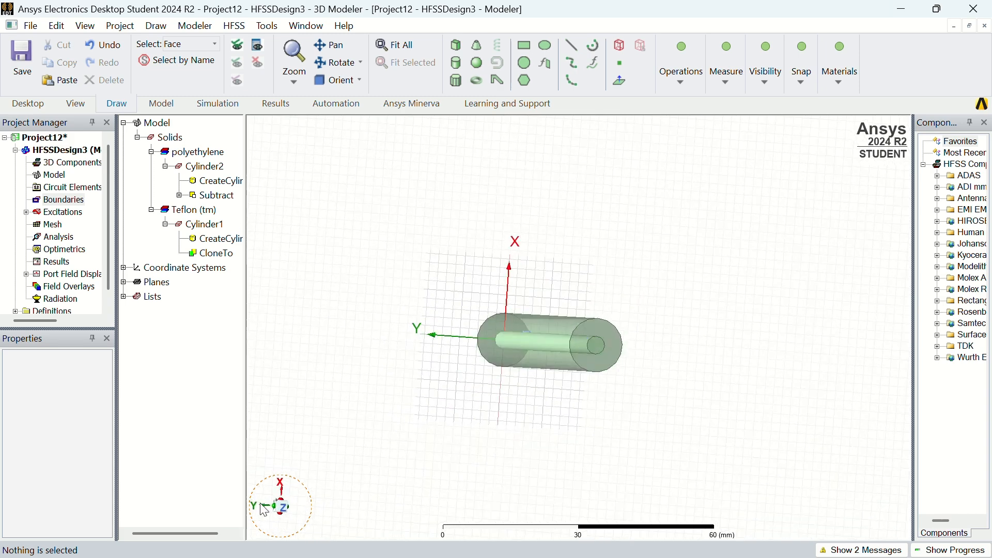
click(26, 212)
click(56, 225)
click(54, 238)
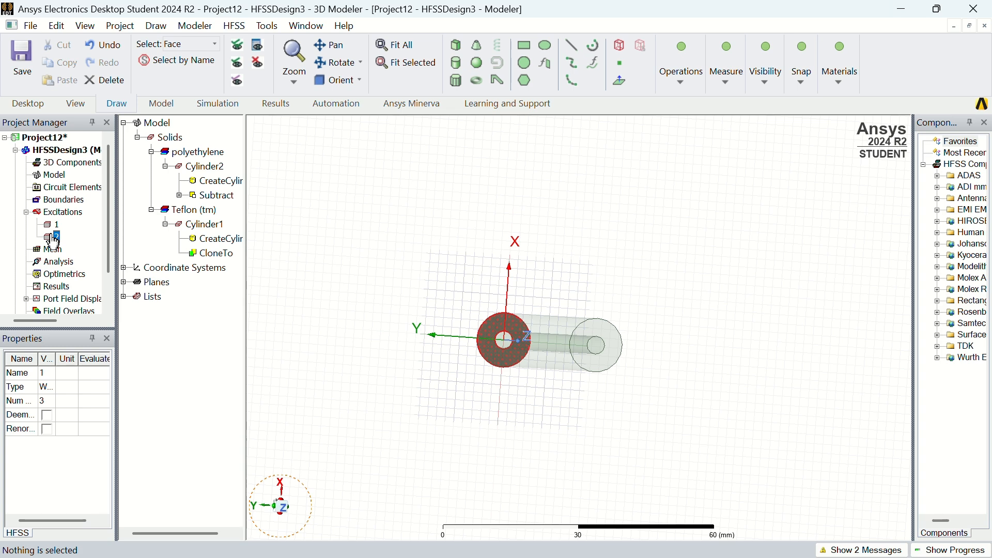
click(25, 213)
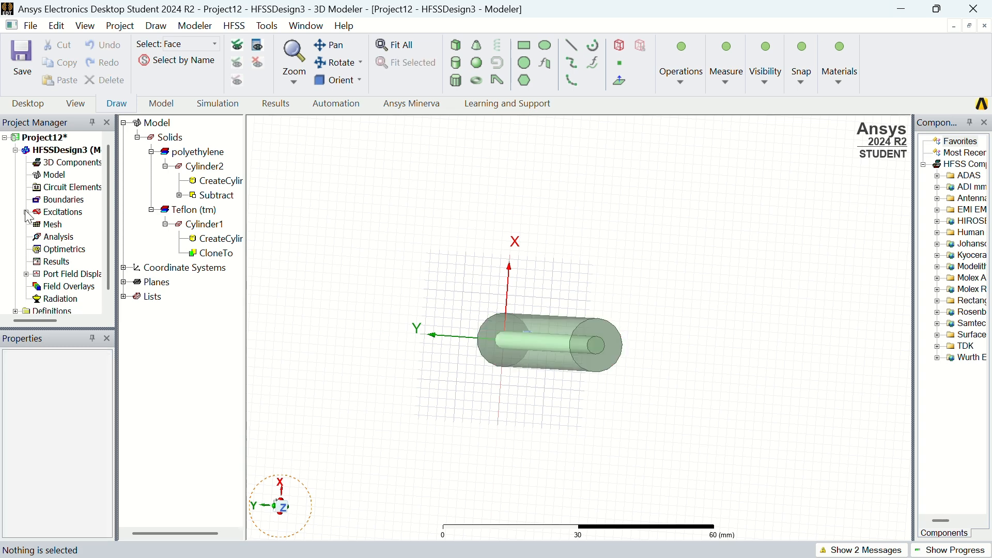
Add an advanced solution setup at 20 GHz with a maximum of 10 passes, accepting the interpolating 10–30 GHz linear-count sweep with 401 points
click(50, 237)
right_click(50, 239)
mouse_move(103, 265)
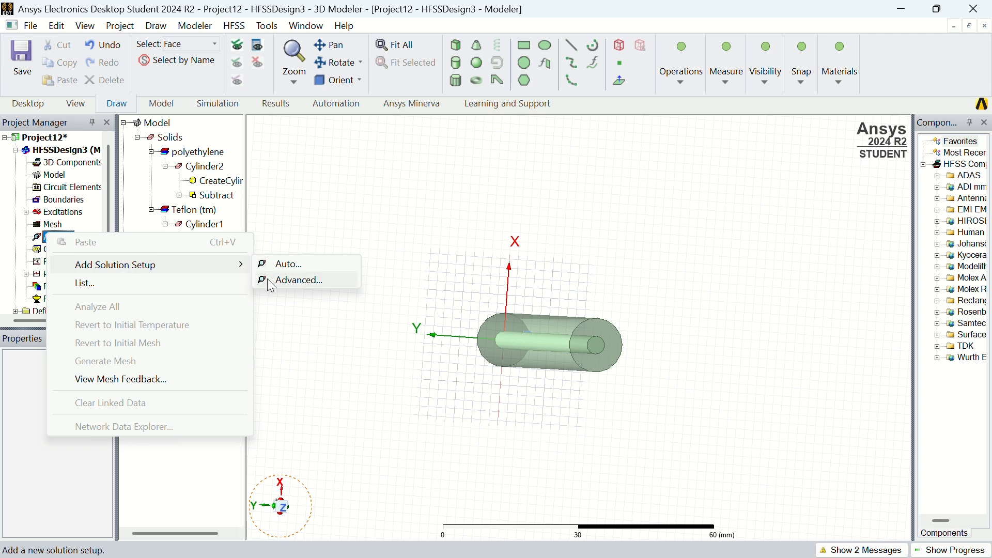
click(270, 281)
click(526, 220)
key(BackSpace)
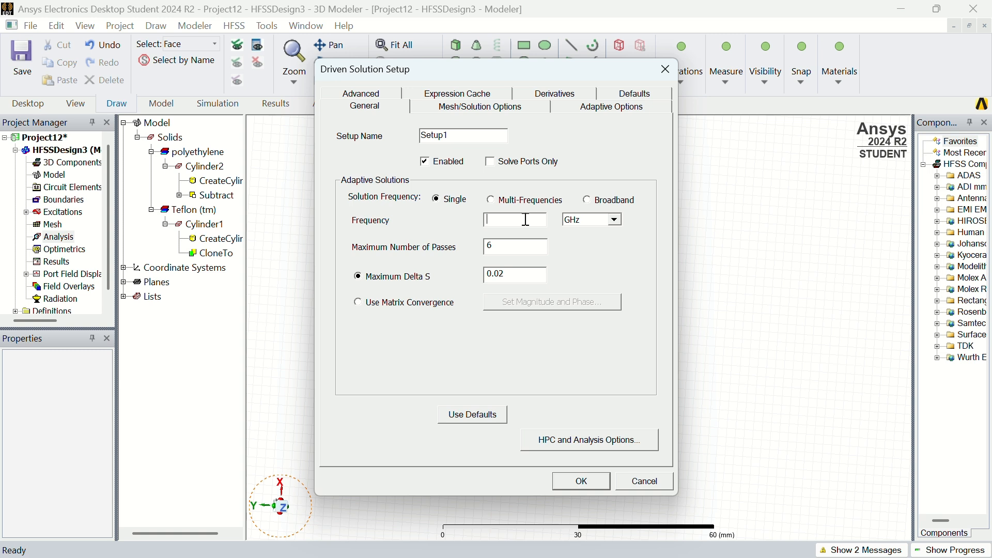
text(20)
click(530, 247)
key(BackSpace)
text(10)
click(591, 485)
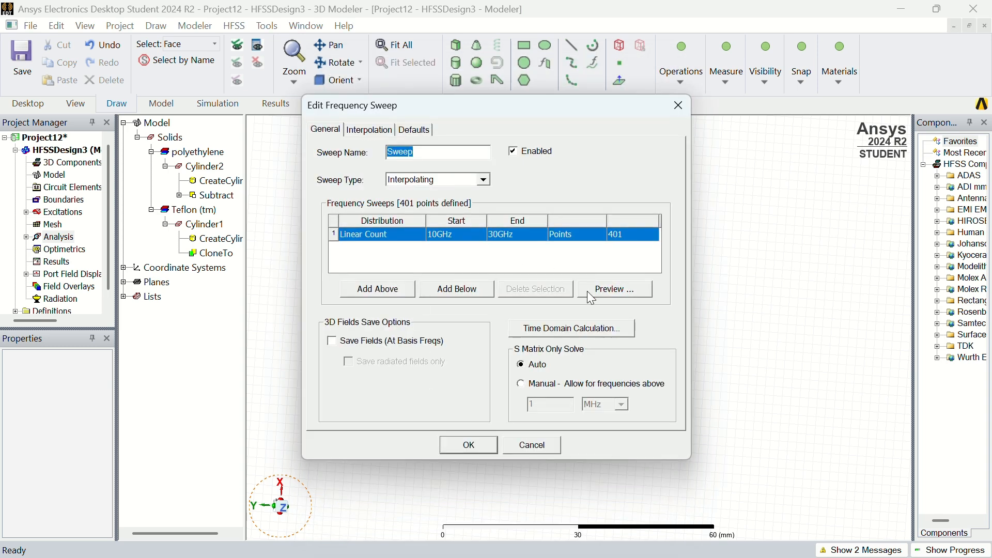
click(479, 449)
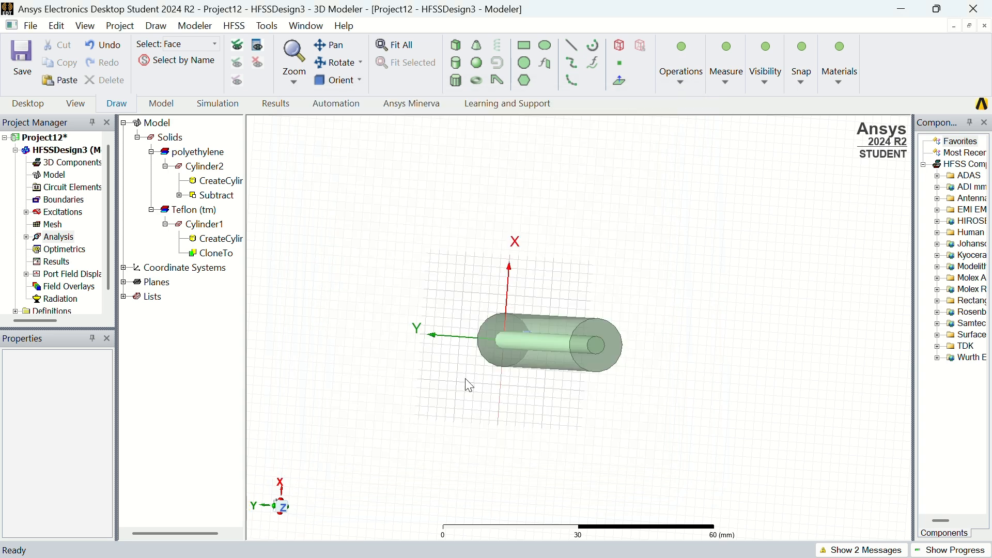
Run the validation check on HFSSDesign3 and close its report
click(218, 104)
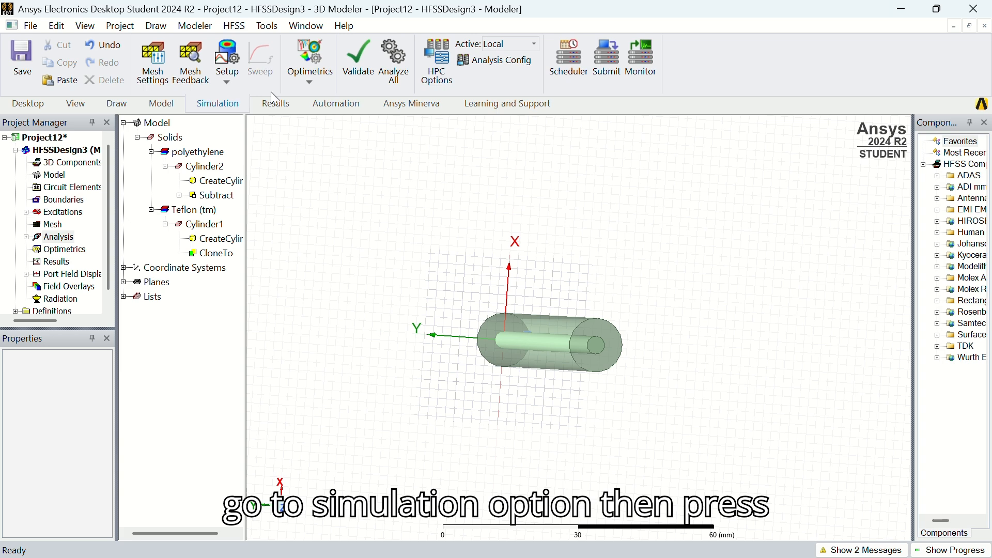
click(344, 77)
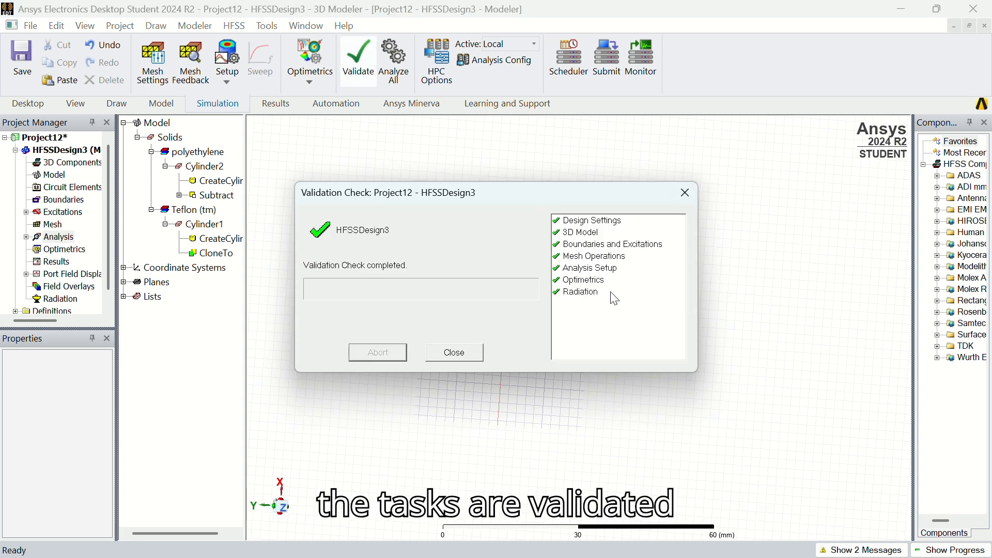
click(464, 351)
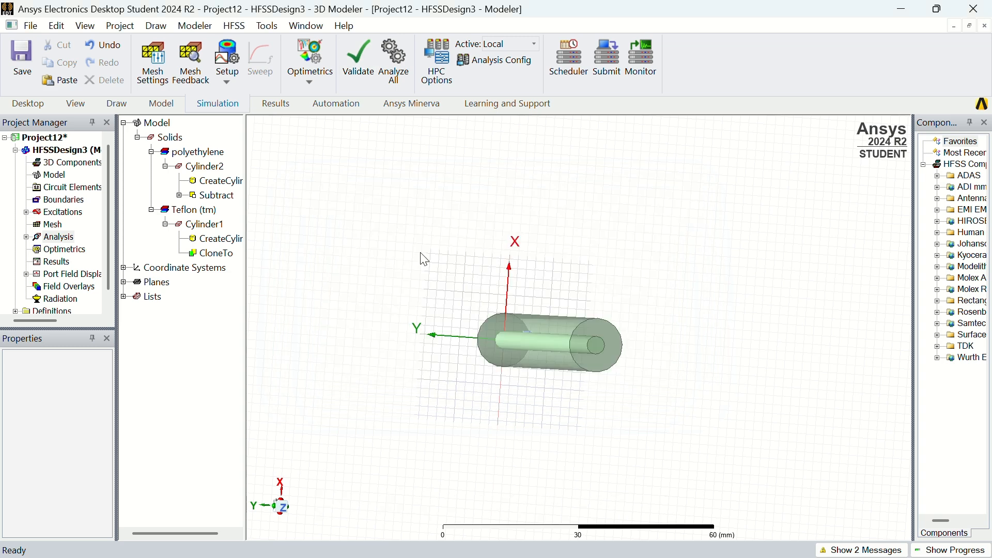
Run Analyze All, save the project as "Coaxial Cable", and show the simulation progress
click(394, 81)
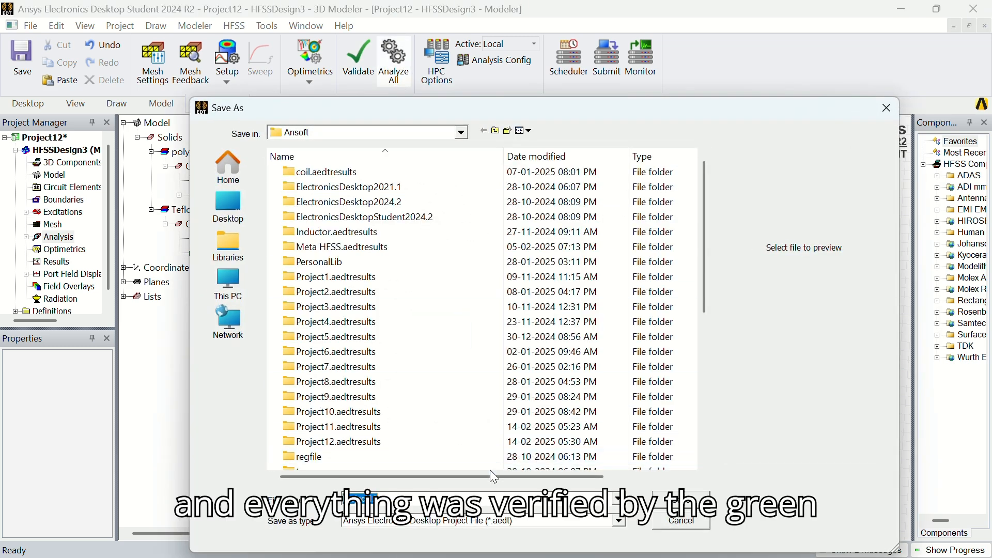
key(BackSpace)
text(Coa)
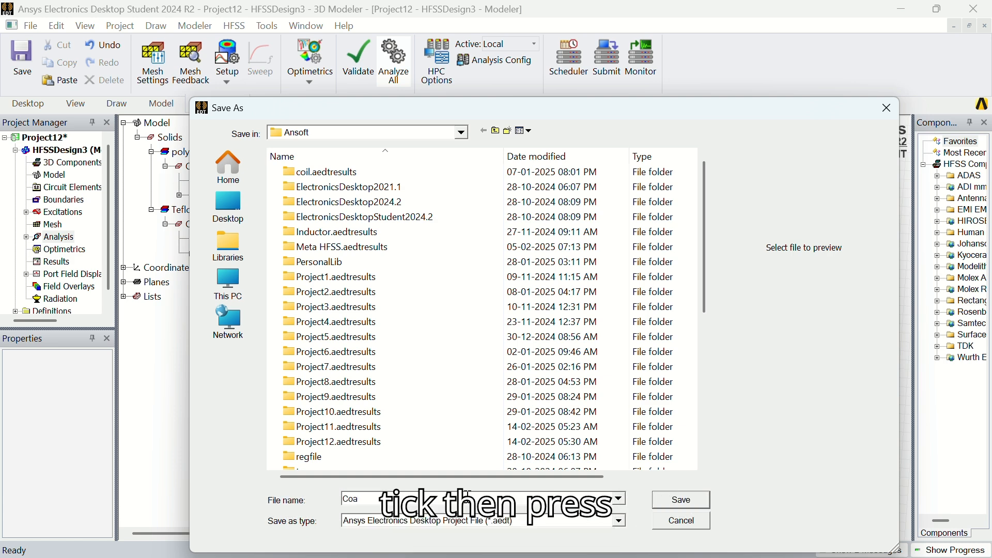
text(x )
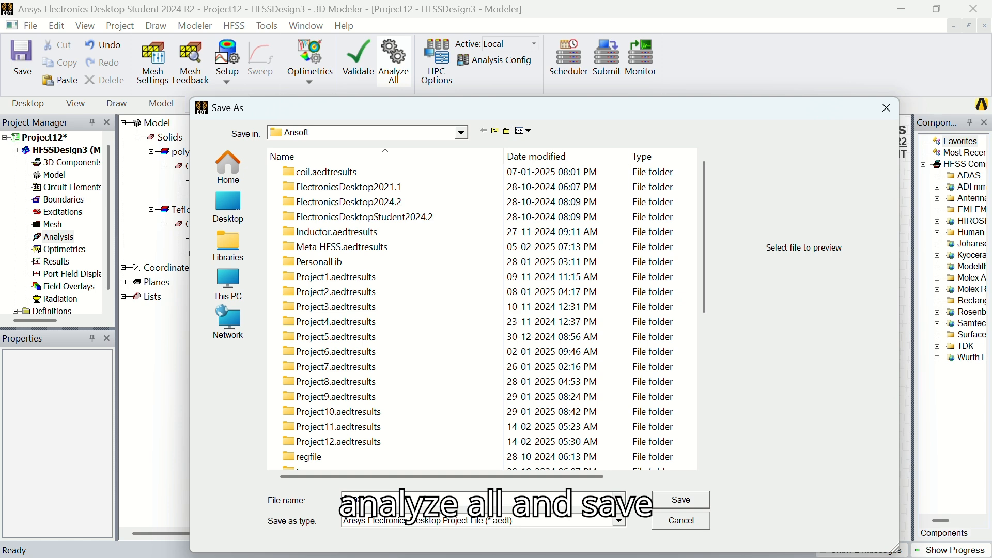
text(ial Cable)
click(690, 499)
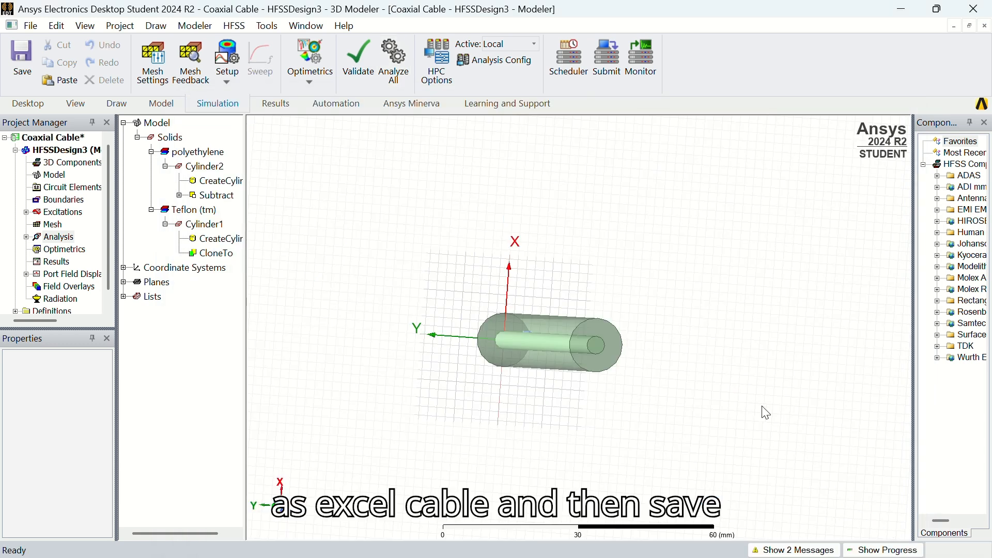
click(889, 550)
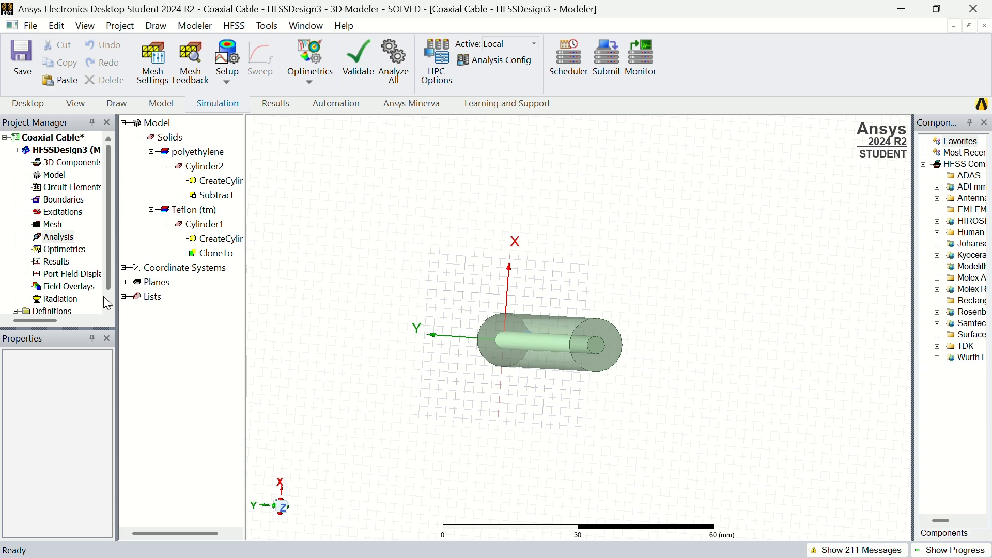
Expand port 1 under Port Field Display and select its Mode 1 field
scroll(31, 264, down, 1)
click(26, 263)
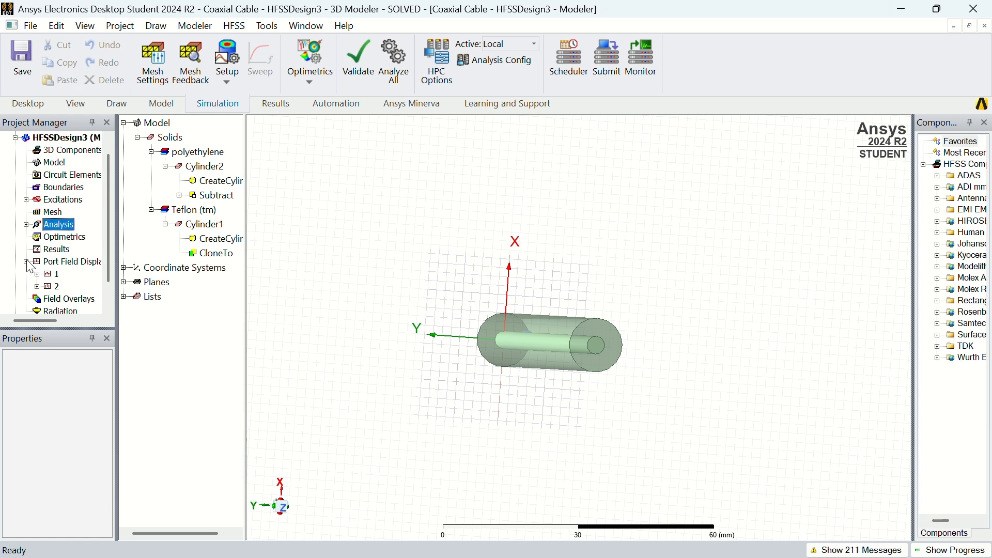
click(53, 275)
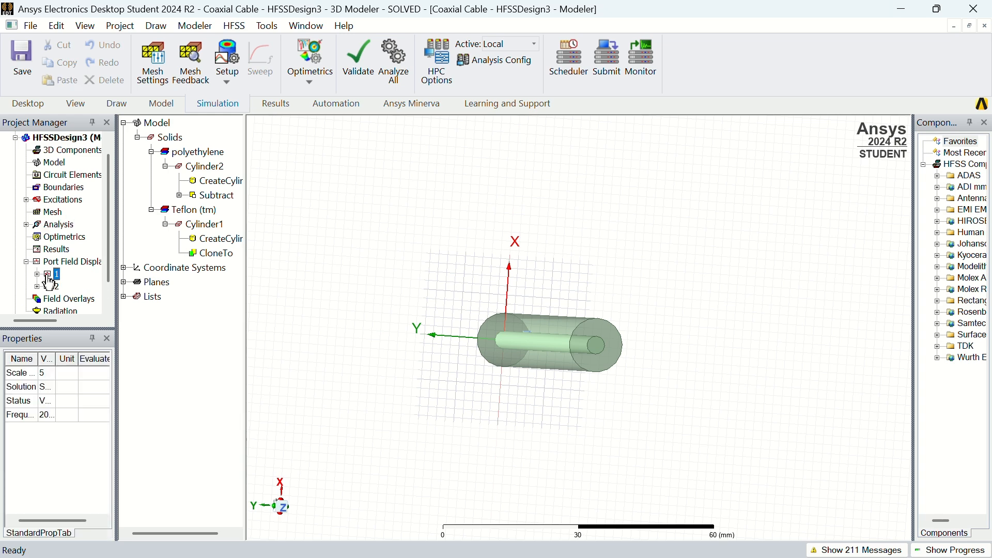
double_click(51, 277)
click(83, 277)
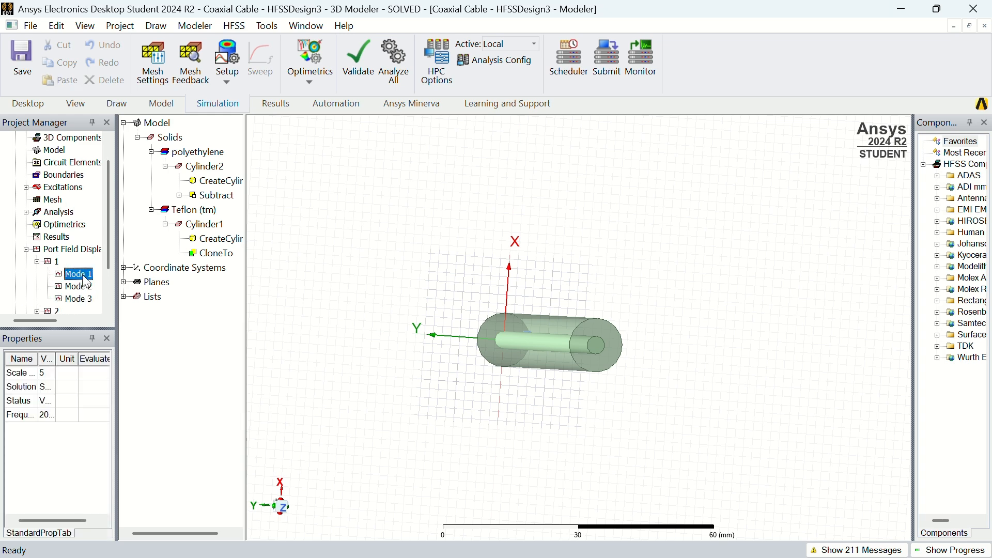
Expand port 2 under Port Field Display, show its Mode 1, Mode 2 and Mode 3 fields end-on, and restore the isometric view
double_click(52, 312)
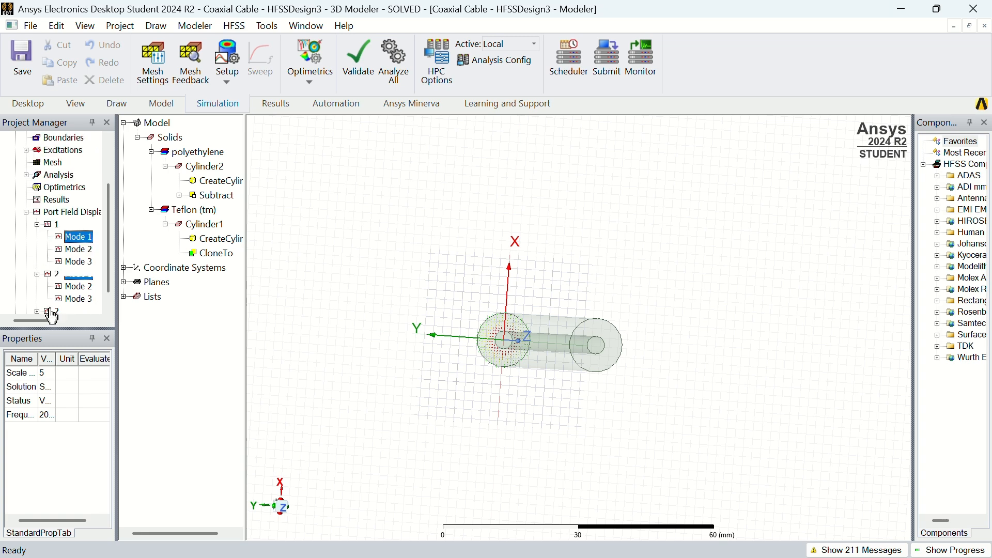
scroll(51, 315, down, 1)
click(39, 262)
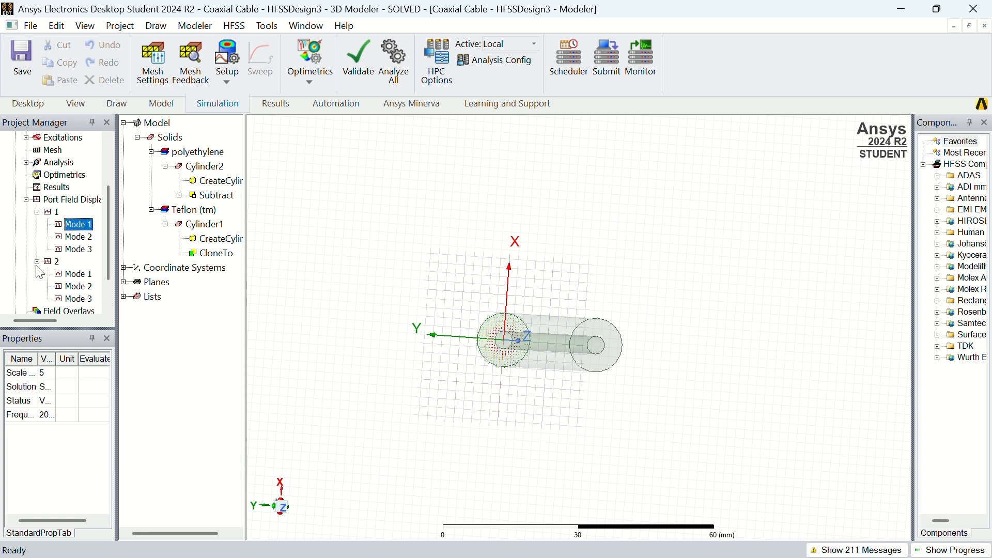
click(292, 509)
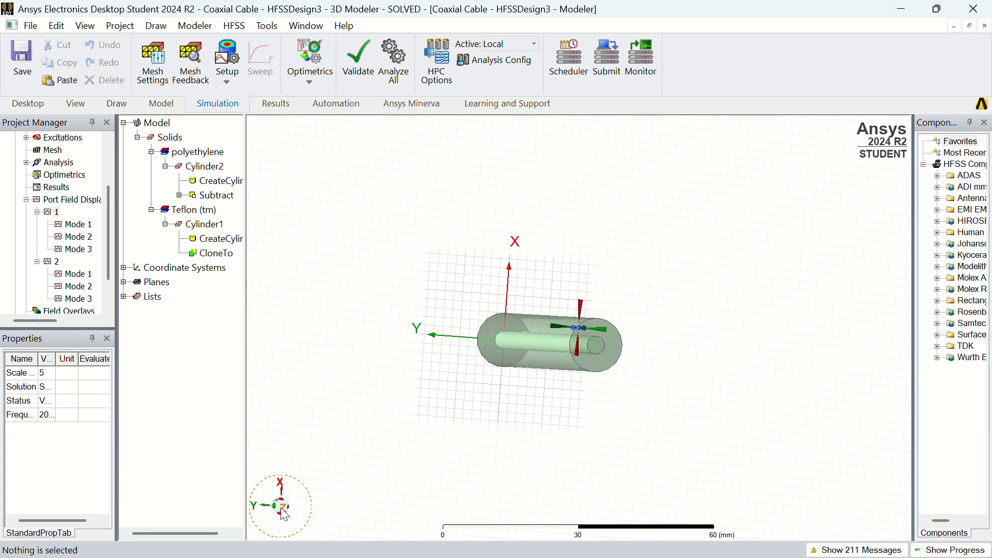
mouse_move(285, 516)
mouse_down()
mouse_move(274, 505)
mouse_move(284, 515)
mouse_up()
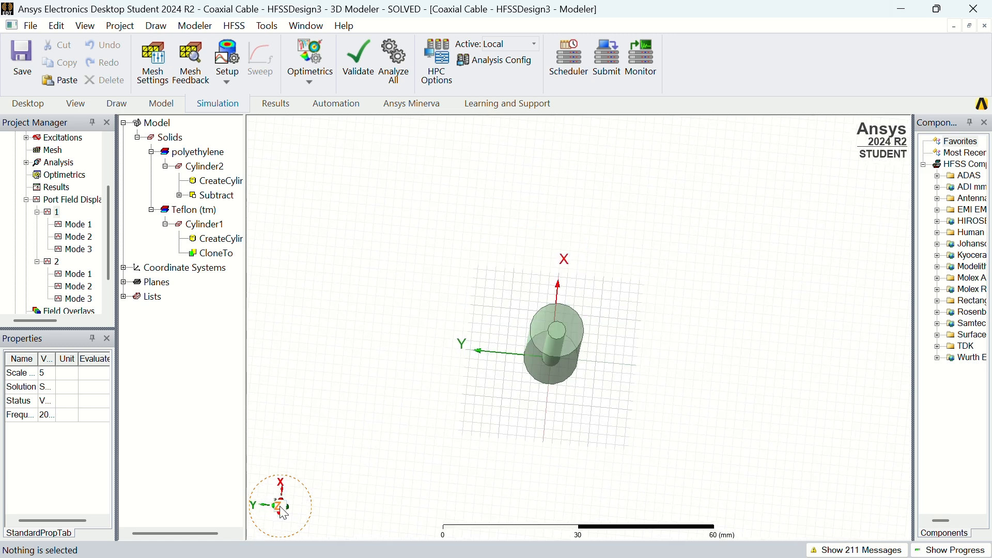
key(ctrl+d)
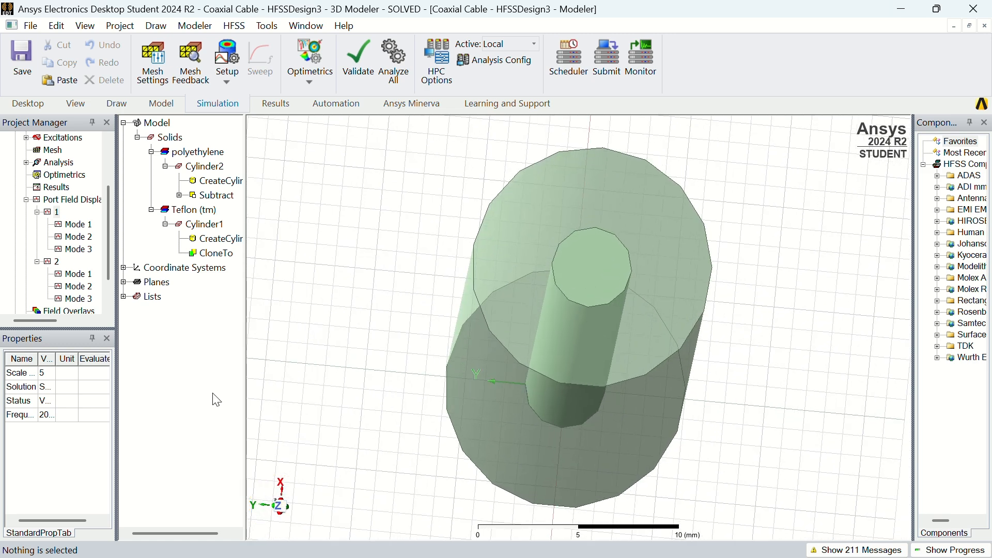
click(79, 275)
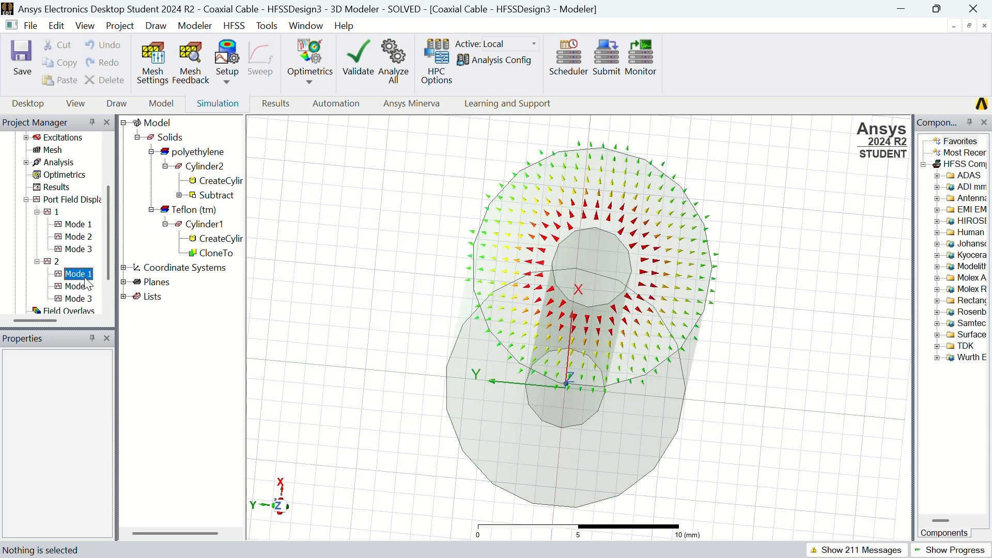
click(78, 287)
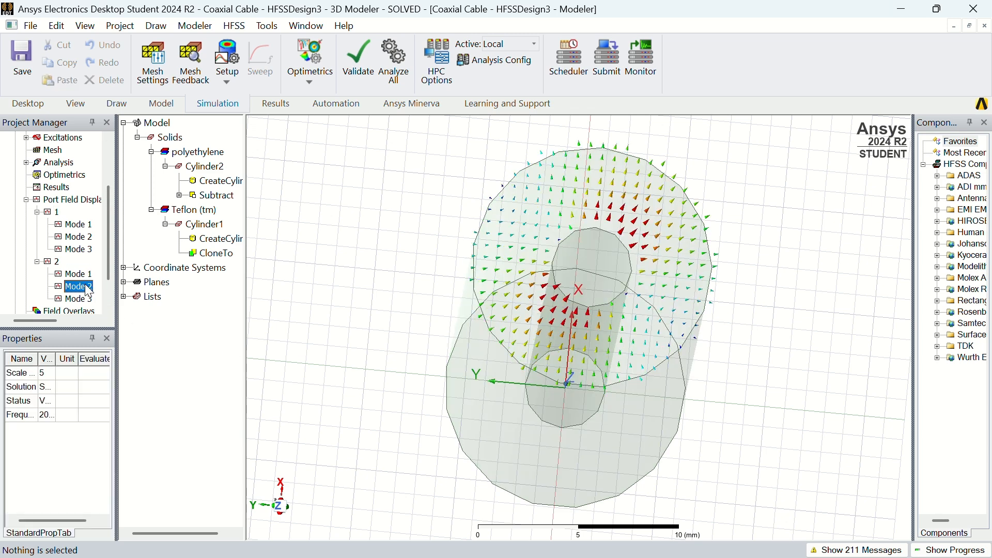
click(79, 300)
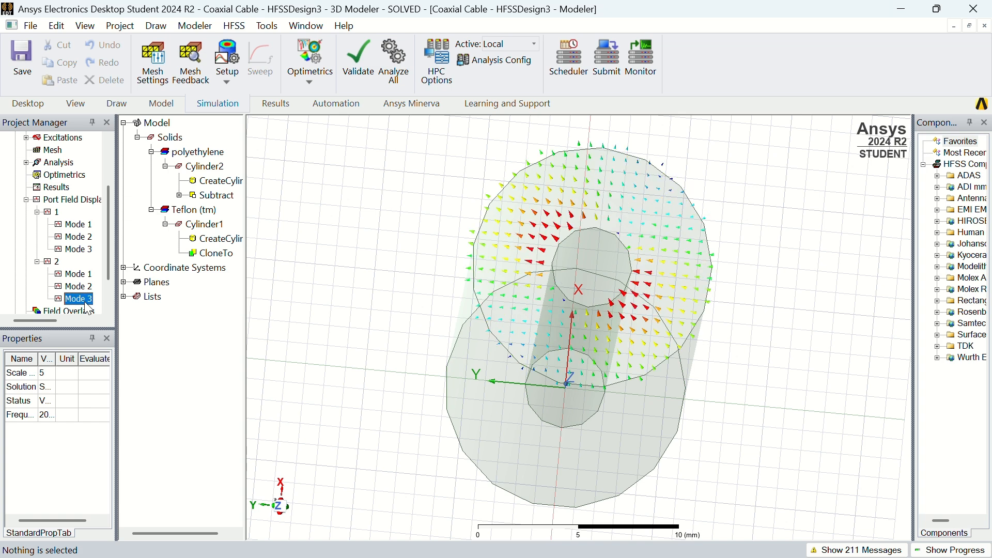
click(118, 104)
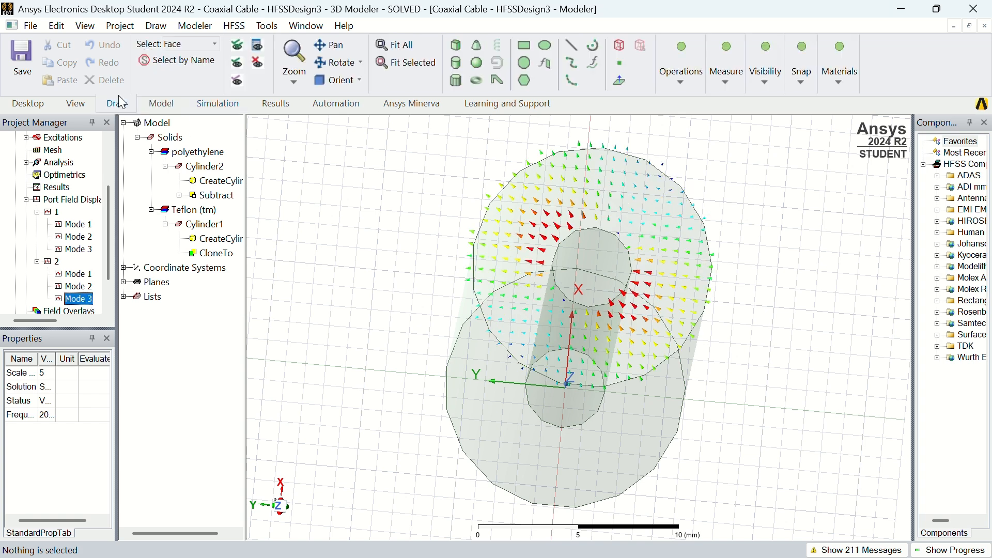
click(337, 81)
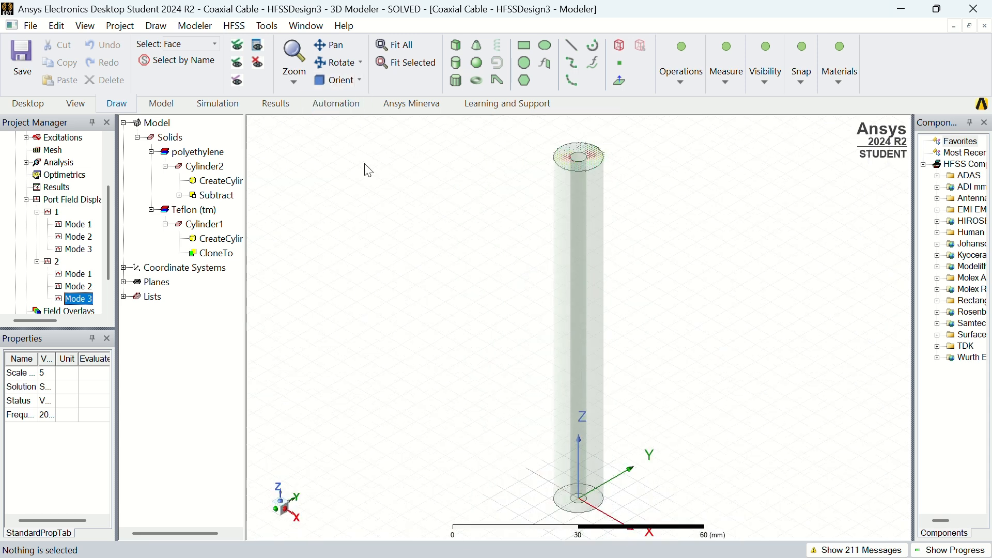
right_click(206, 167)
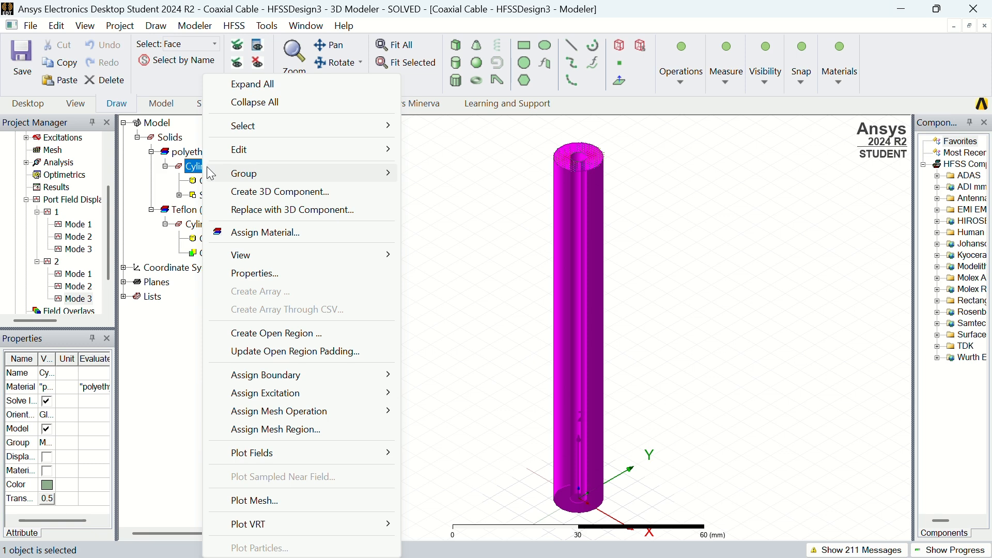
mouse_move(321, 380)
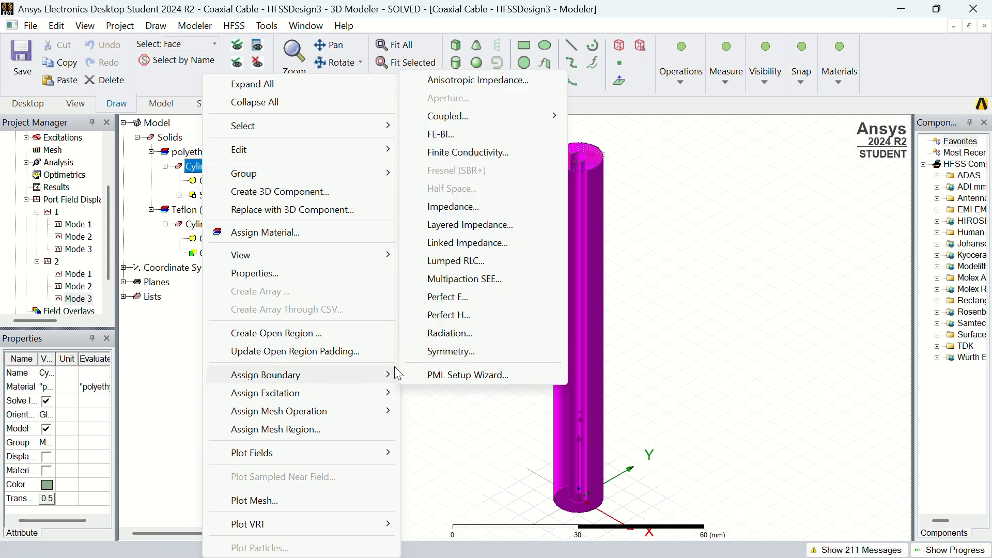
mouse_move(368, 395)
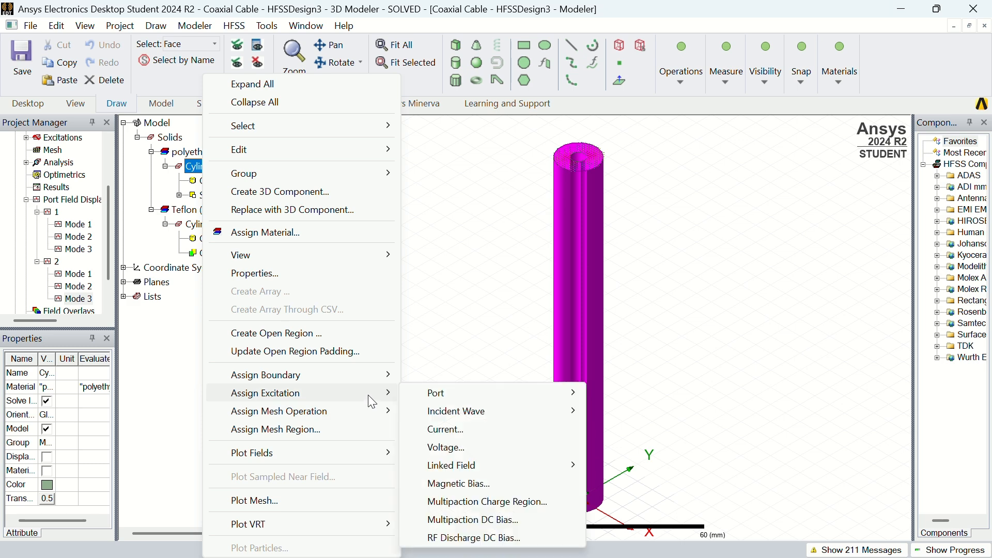
click(413, 33)
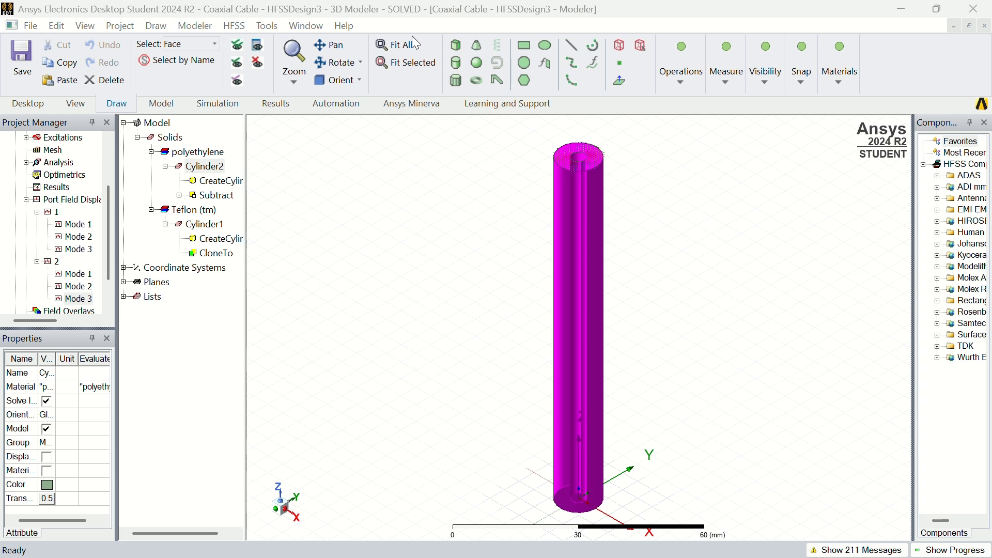
Create a Vector_E field plot on Cylinder2, plotted on the surface only, for Setup1 : LastAdaptive at 20GHz and 0deg phase
right_click(218, 176)
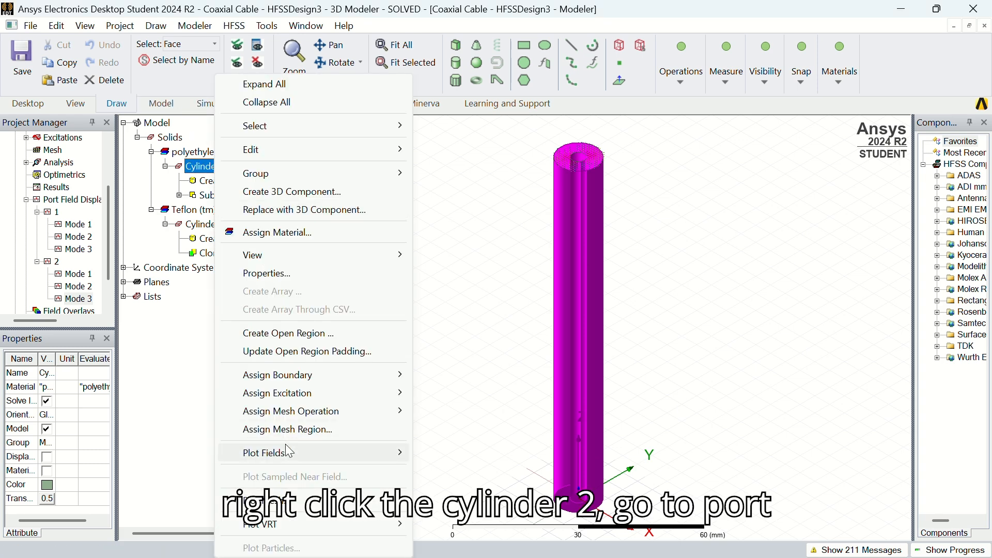
mouse_move(291, 455)
click(526, 308)
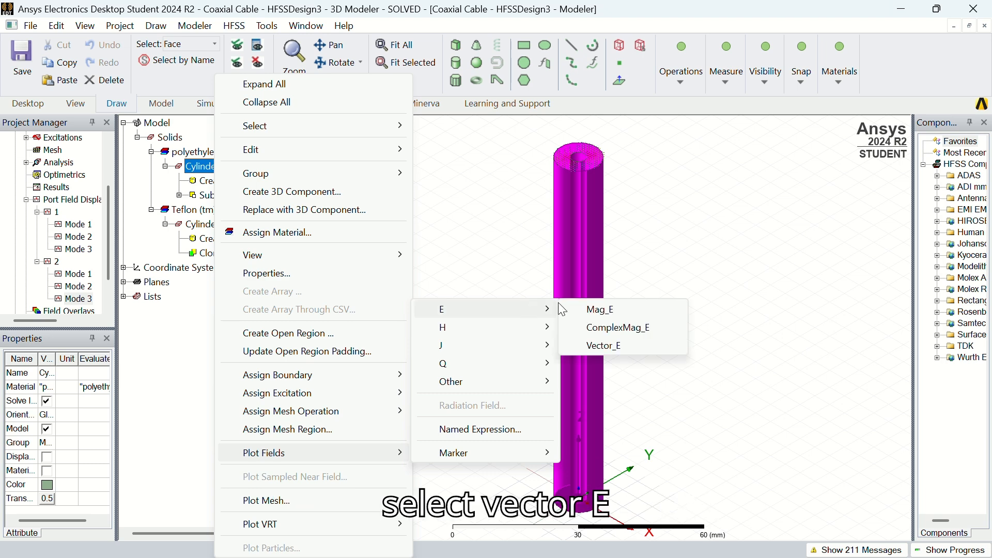
click(643, 346)
click(628, 228)
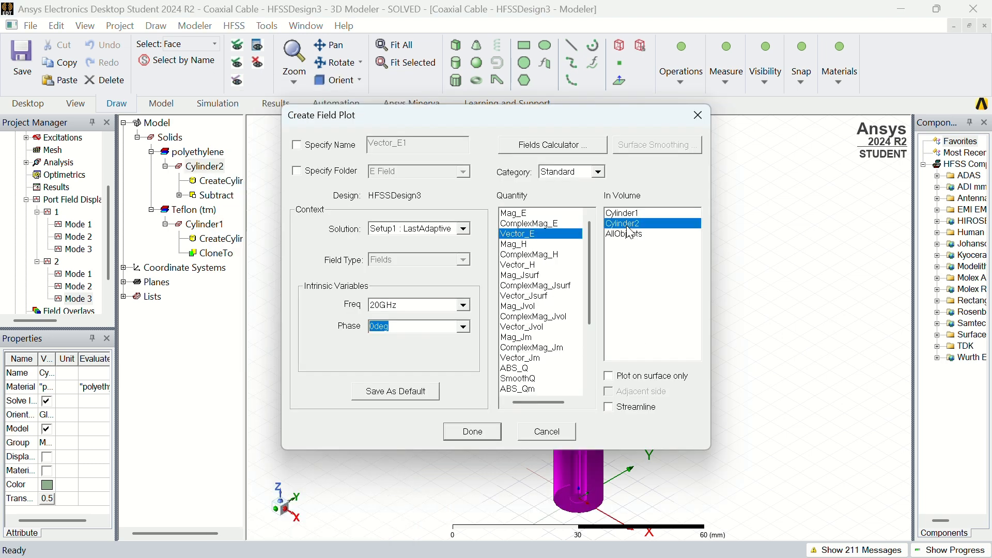
click(650, 379)
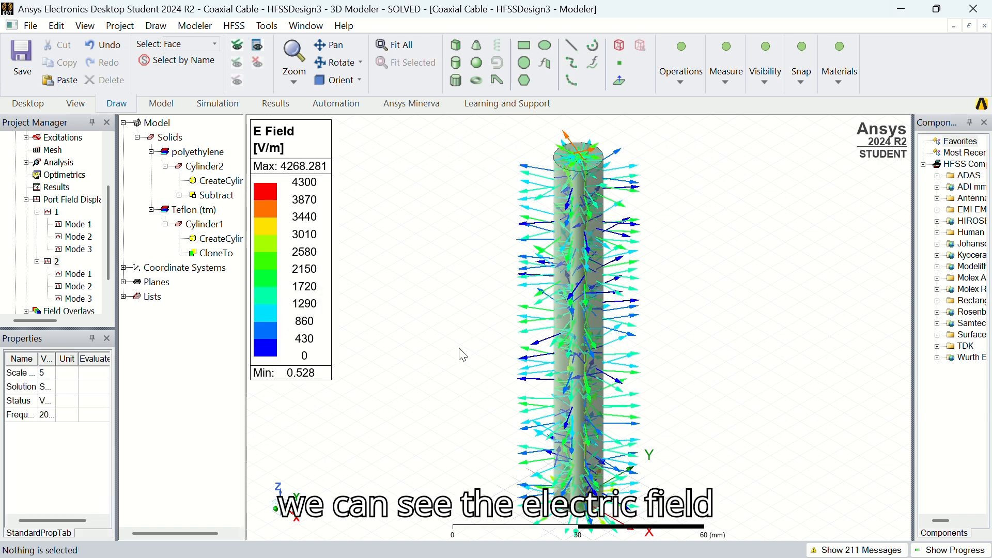
mouse_move(284, 509)
mouse_down()
mouse_move(257, 485)
mouse_move(264, 475)
mouse_up()
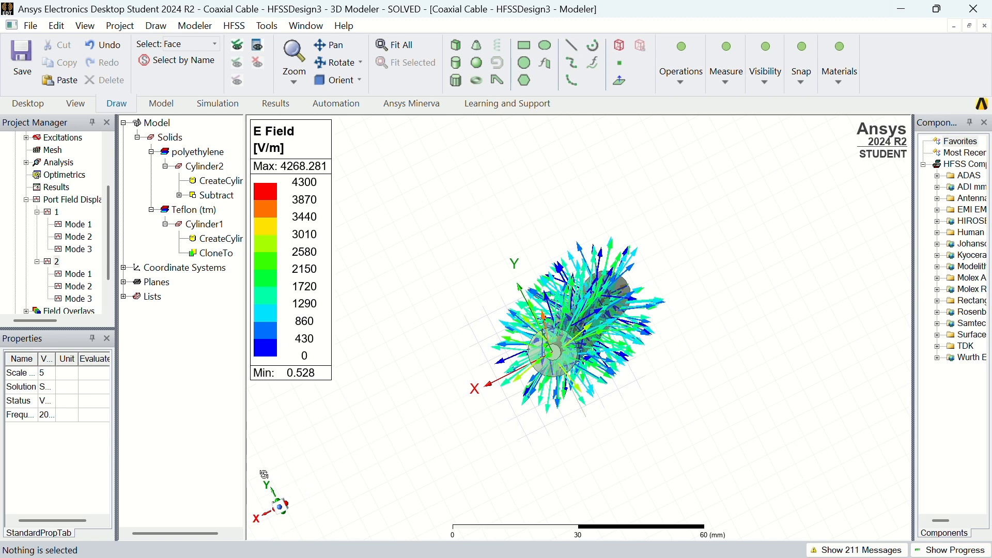
Create a 2D modal solution data report of im(Gamma(1:1)) and im(Gamma(1:2)) over frequency for Setup1 : Sweep, and close the report dialog
click(273, 105)
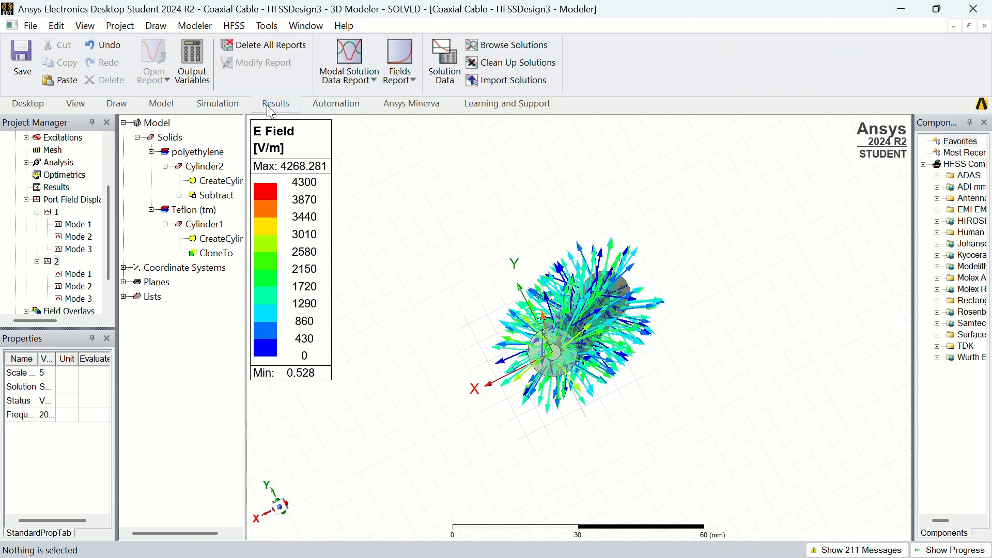
click(331, 83)
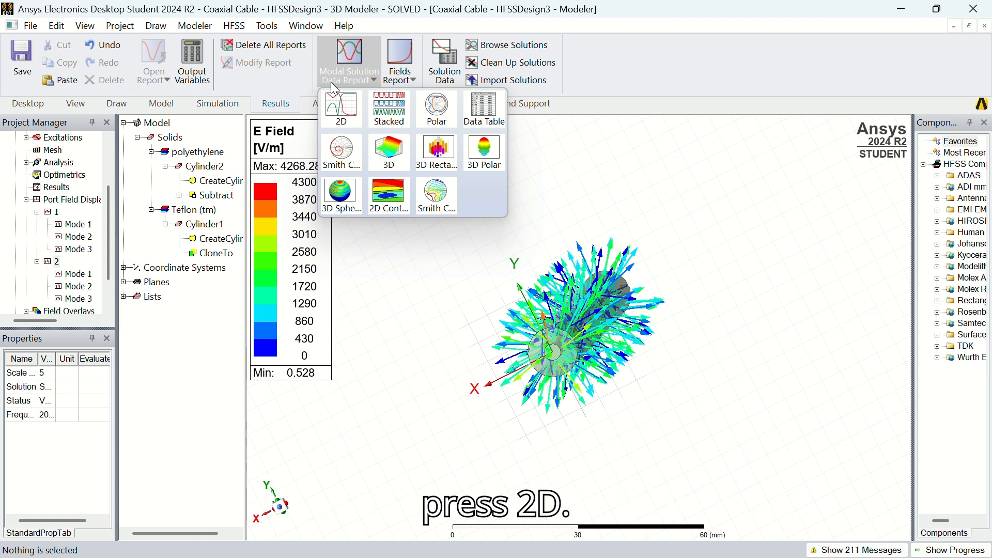
click(340, 107)
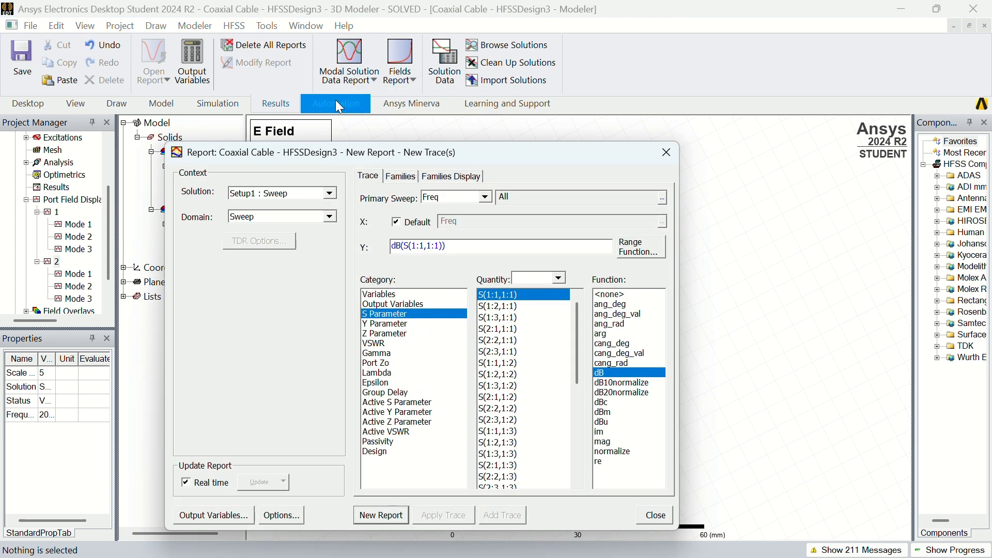
click(403, 353)
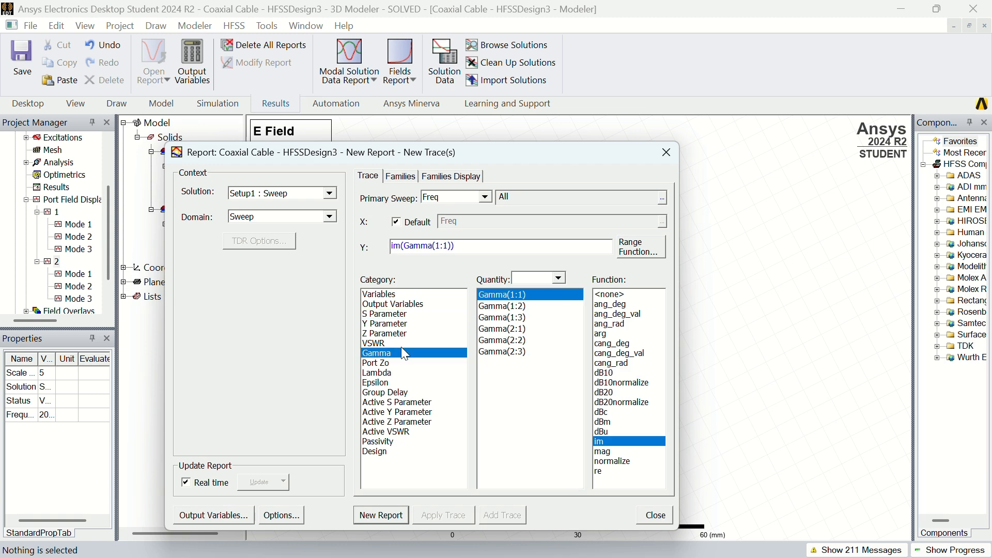
ctrl+click(502, 307)
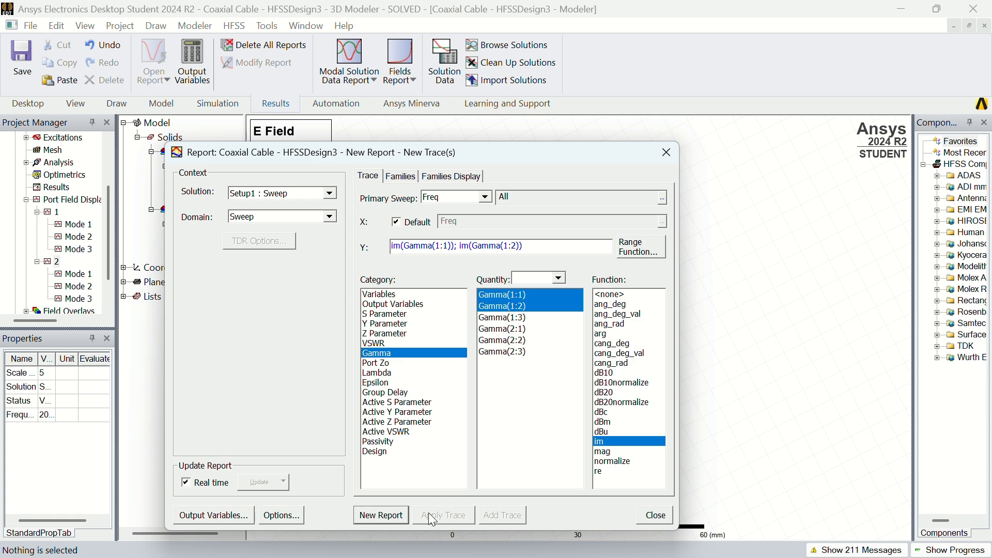
click(383, 515)
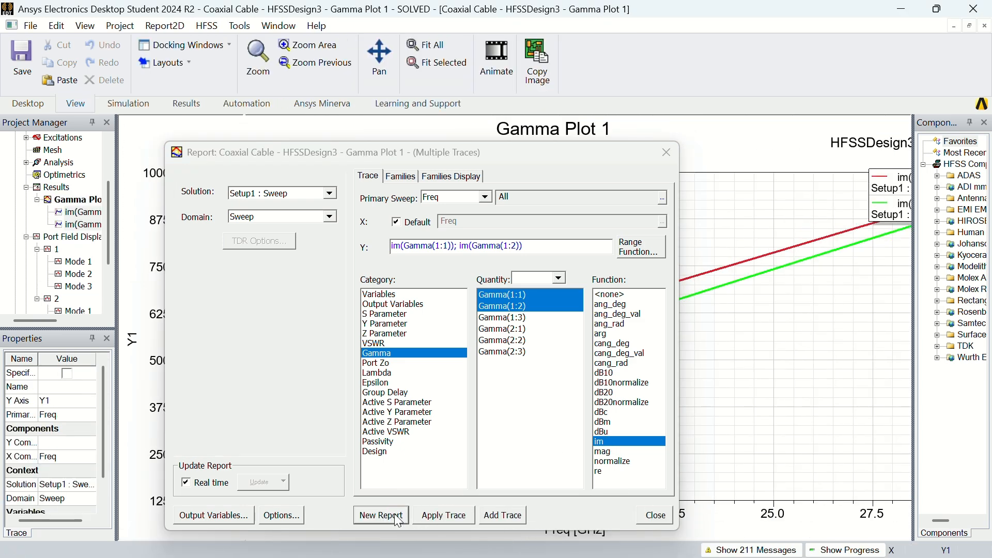
click(667, 153)
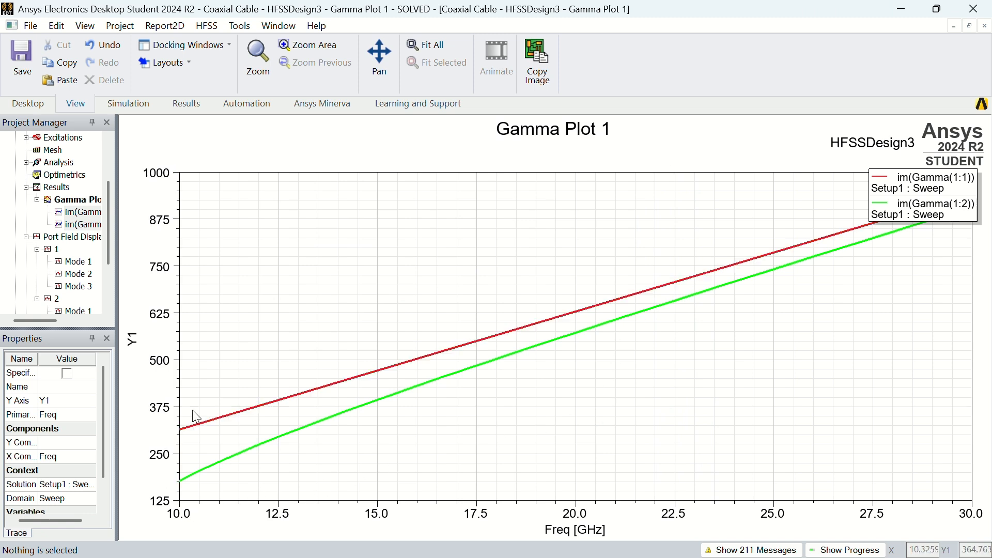